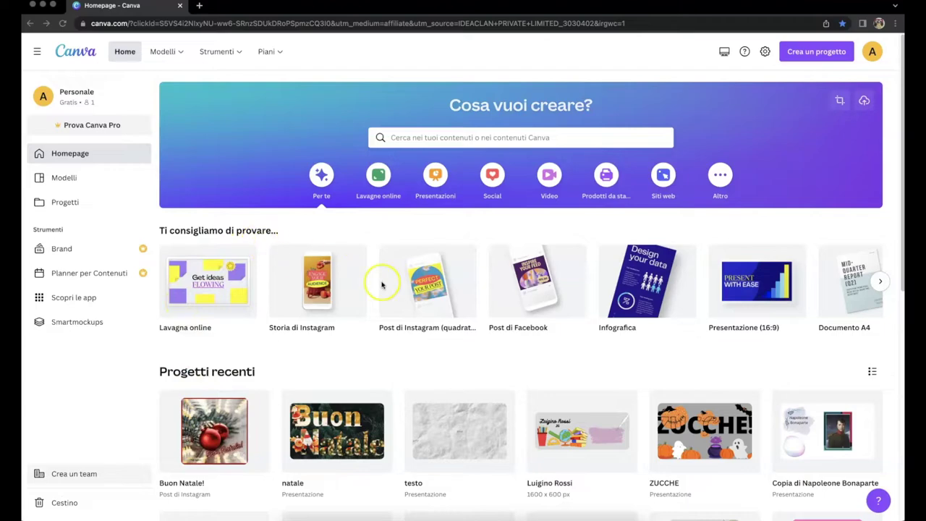
Step: Create a blank square Instagram post project
{"action": "mouse_move", "coordinate": [424, 302]}
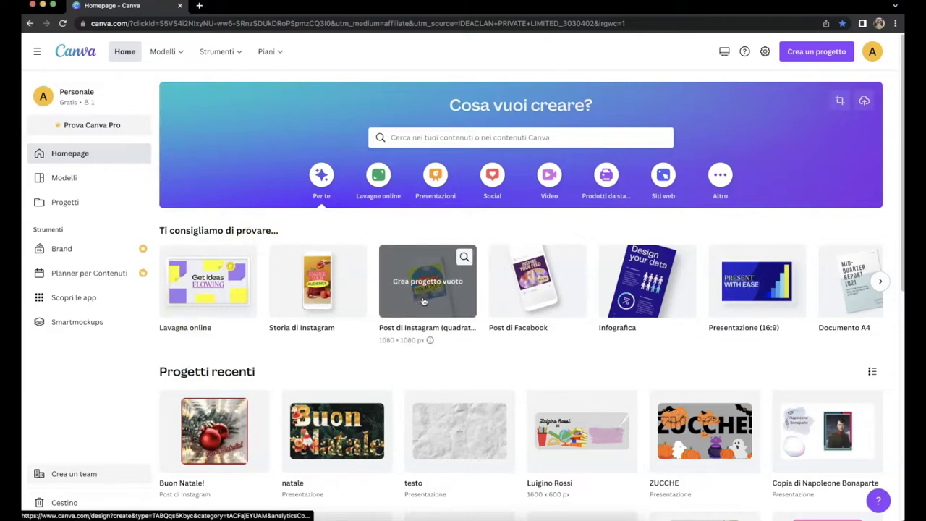
{"action": "left_click", "coordinate": [424, 301]}
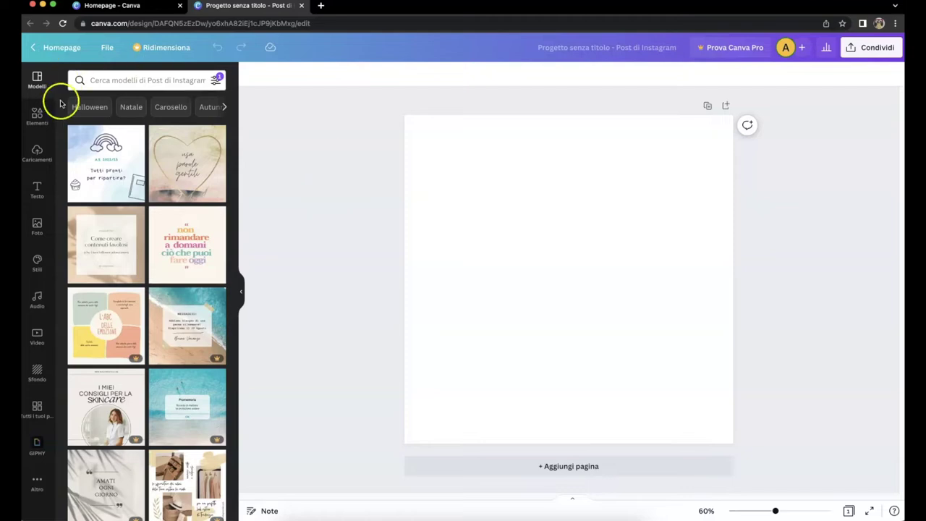
Step: Search the photo library for NATALE and apply the search filters
{"action": "left_click", "coordinate": [37, 227]}
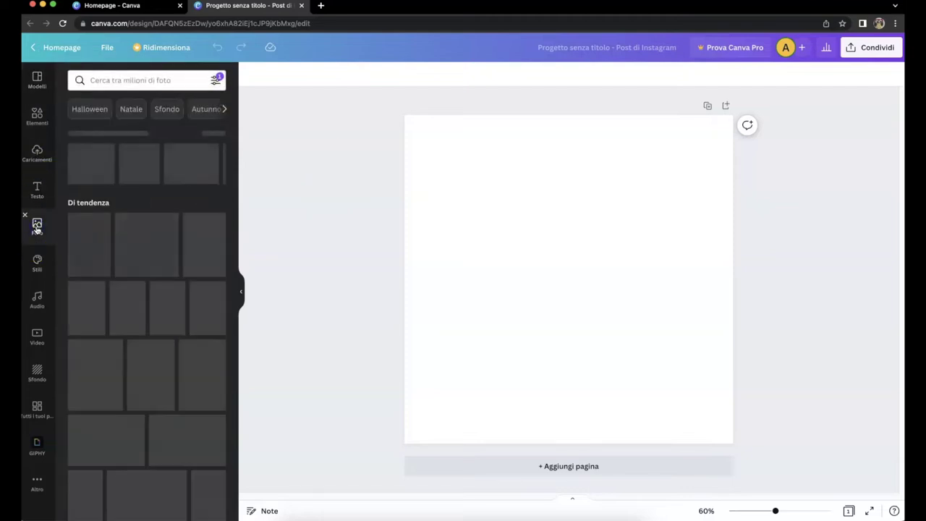
{"action": "left_click", "coordinate": [133, 80]}
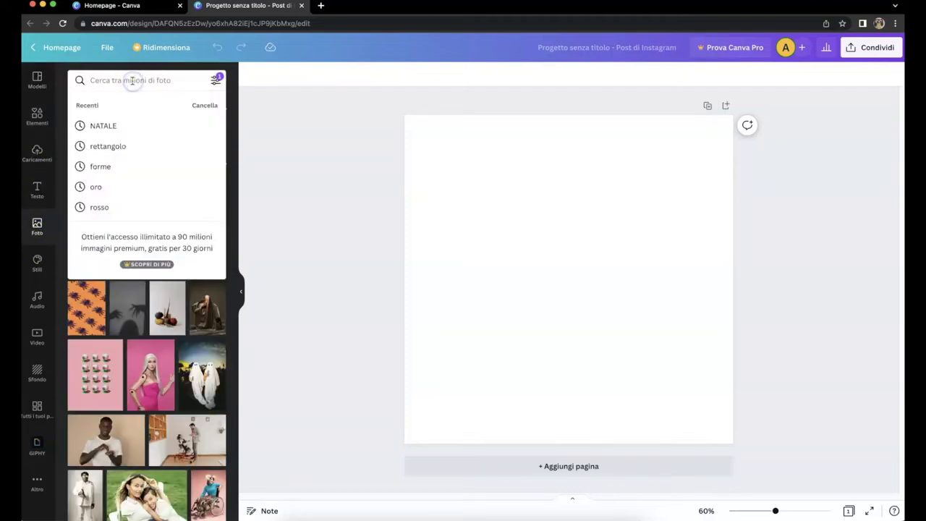
{"action": "left_click", "coordinate": [110, 127]}
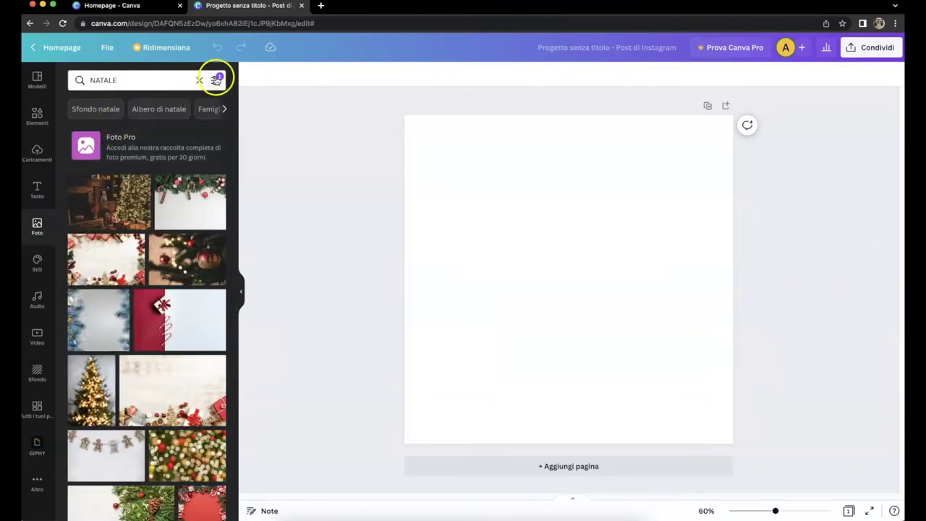
{"action": "left_click", "coordinate": [216, 80]}
{"action": "left_click", "coordinate": [147, 369]}
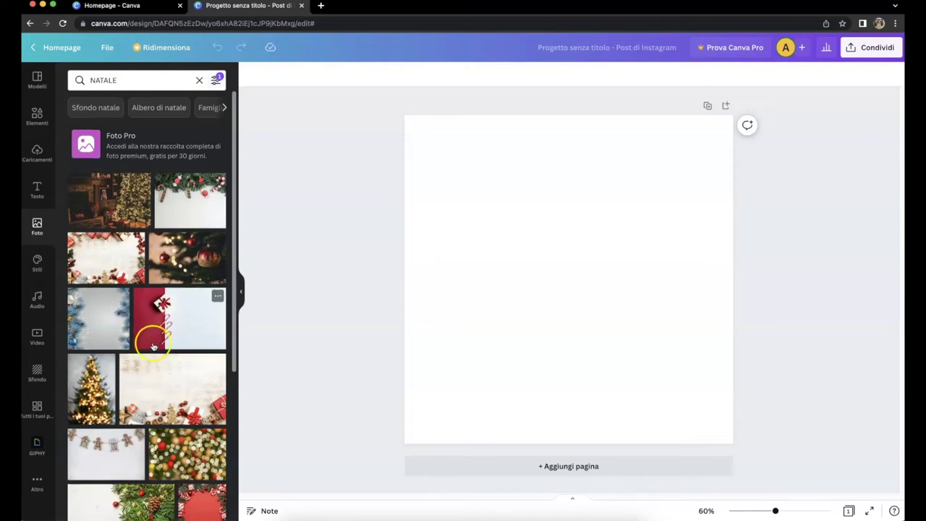
Step: Add the photo of two red baubles beside a fir branch to the page and collapse the photo library
{"action": "scroll", "coordinate": [152, 351], "scroll_direction": "down", "scroll_amount": 4}
{"action": "scroll", "coordinate": [153, 347], "scroll_direction": "down", "scroll_amount": 6}
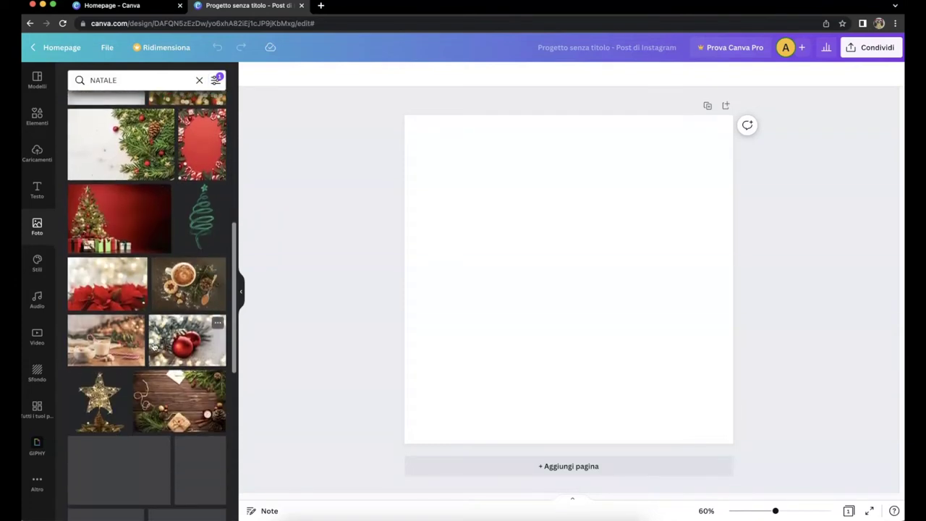
{"action": "left_click", "coordinate": [190, 340]}
{"action": "left_click", "coordinate": [242, 290]}
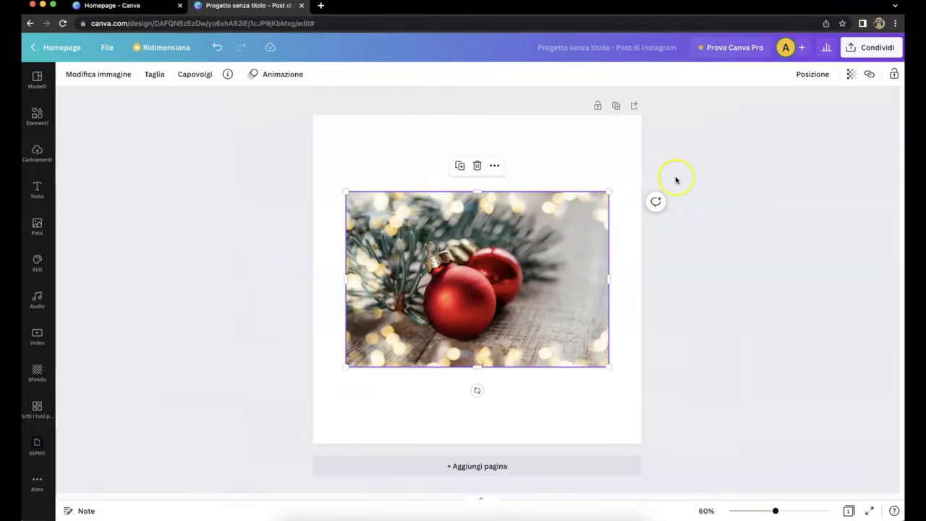
Step: Enlarge the bauble photo to the full page width, leaving narrow white strips above and below it
{"action": "left_click_drag", "start_coordinate": [610, 192], "coordinate": [628, 151]}
{"action": "left_click_drag", "start_coordinate": [346, 168], "coordinate": [313, 147]}
{"action": "left_click_drag", "start_coordinate": [481, 369], "coordinate": [479, 428]}
{"action": "left_click_drag", "start_coordinate": [477, 145], "coordinate": [478, 124]}
{"action": "left_click", "coordinate": [478, 125]}
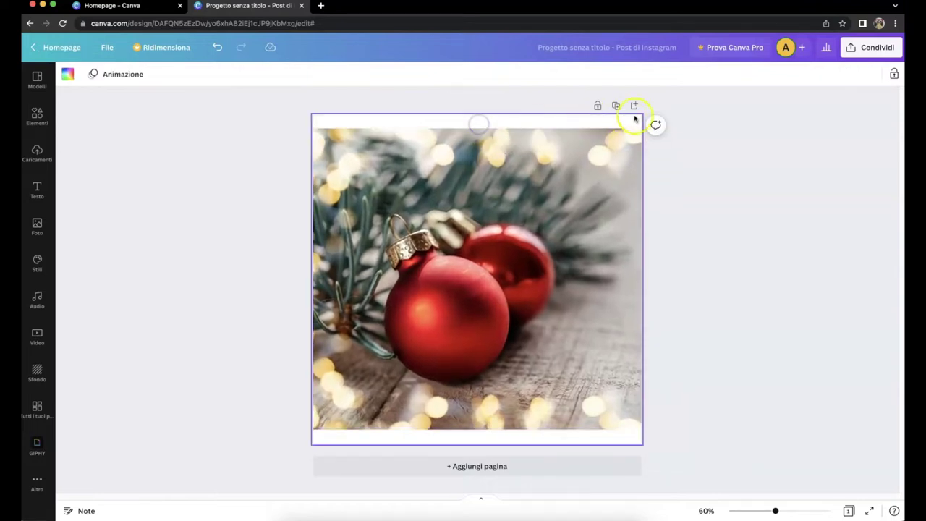
Step: Shrink the bauble photo slightly so white shows on all sides and centre it on the page
{"action": "left_click", "coordinate": [612, 157]}
{"action": "left_click_drag", "start_coordinate": [641, 127], "coordinate": [630, 137]}
{"action": "left_click_drag", "start_coordinate": [472, 137], "coordinate": [471, 133]}
{"action": "left_click_drag", "start_coordinate": [315, 135], "coordinate": [327, 143]}
{"action": "left_click_drag", "start_coordinate": [439, 217], "coordinate": [444, 212]}
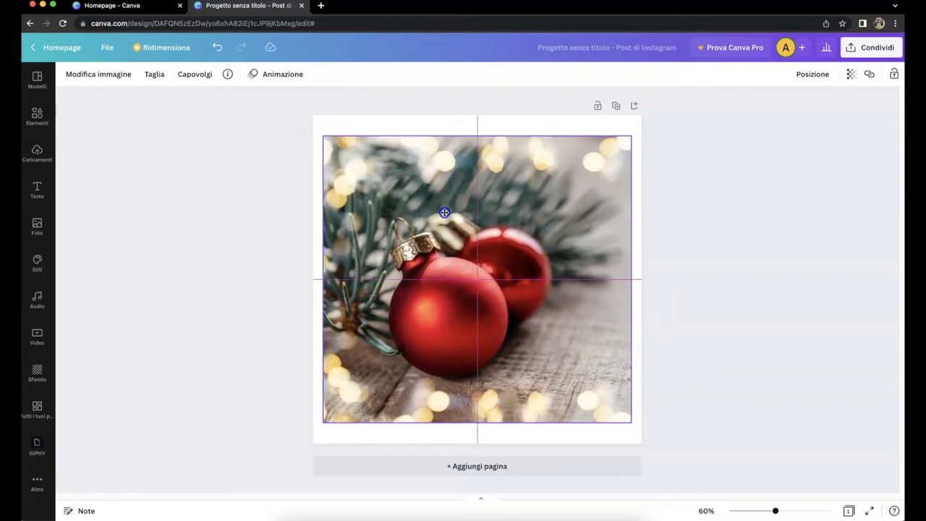
{"action": "left_click_drag", "start_coordinate": [444, 212], "coordinate": [444, 212]}
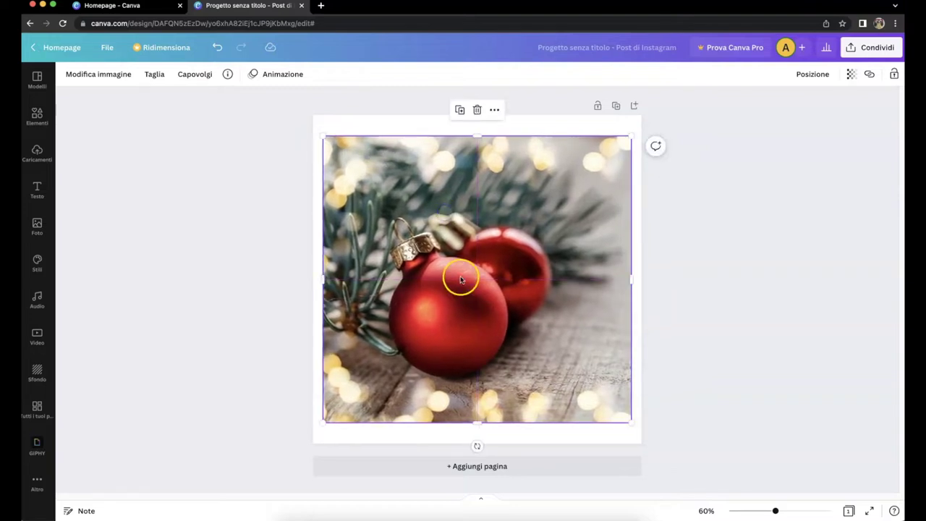
Step: Extend the photo's height slightly at both ends and re-centre it to leave a thin white border
{"action": "left_click_drag", "start_coordinate": [476, 422], "coordinate": [477, 431]}
{"action": "left_click_drag", "start_coordinate": [478, 133], "coordinate": [478, 129]}
{"action": "mouse_move", "coordinate": [466, 290]}
{"action": "left_mouse_down"}
{"action": "mouse_move", "coordinate": [474, 279]}
{"action": "mouse_move", "coordinate": [469, 285]}
{"action": "left_mouse_up"}
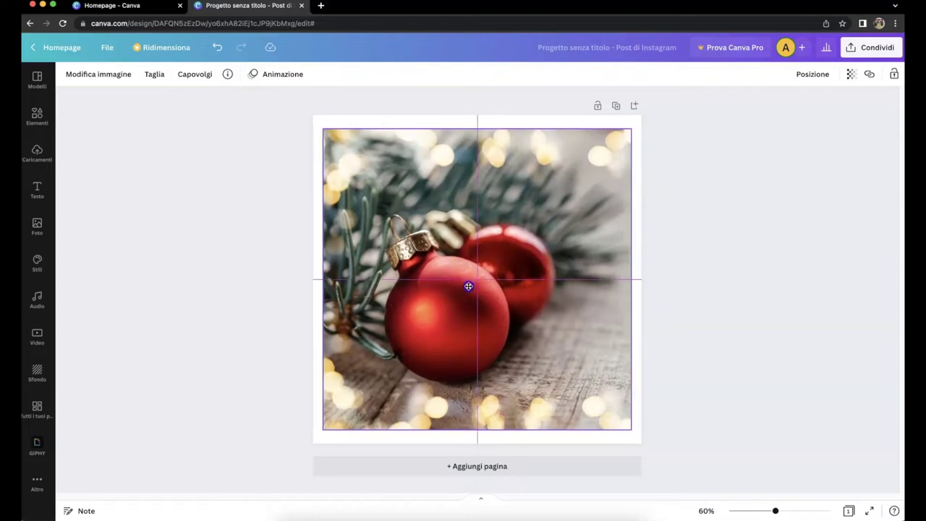
{"action": "left_click_drag", "start_coordinate": [468, 287], "coordinate": [469, 286]}
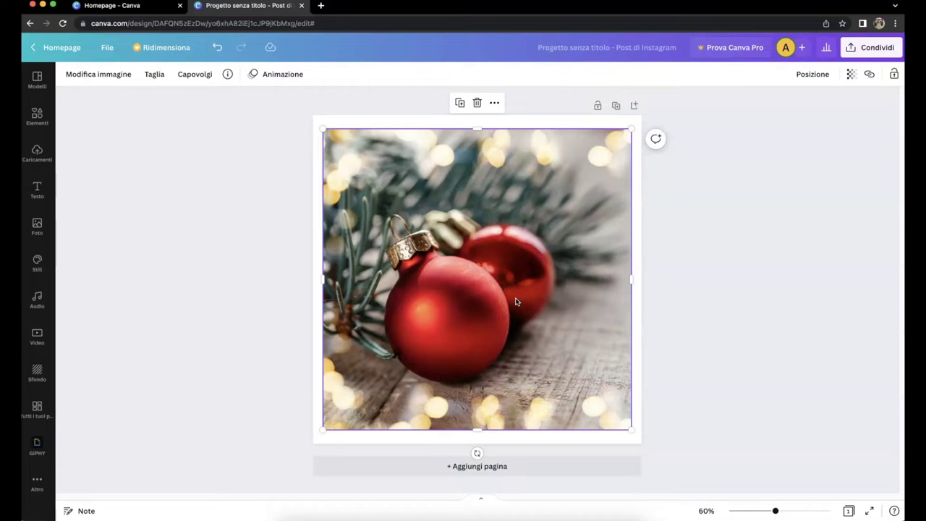
{"action": "left_click", "coordinate": [787, 256]}
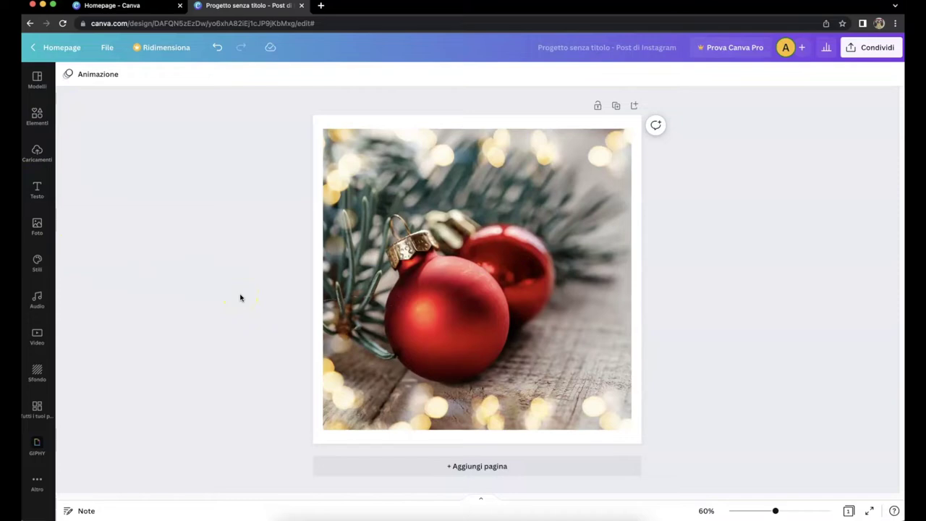
Step: Add the Luminosità shadow from the Ombre effects to the bauble photo
{"action": "left_click", "coordinate": [471, 282]}
{"action": "left_click", "coordinate": [391, 233]}
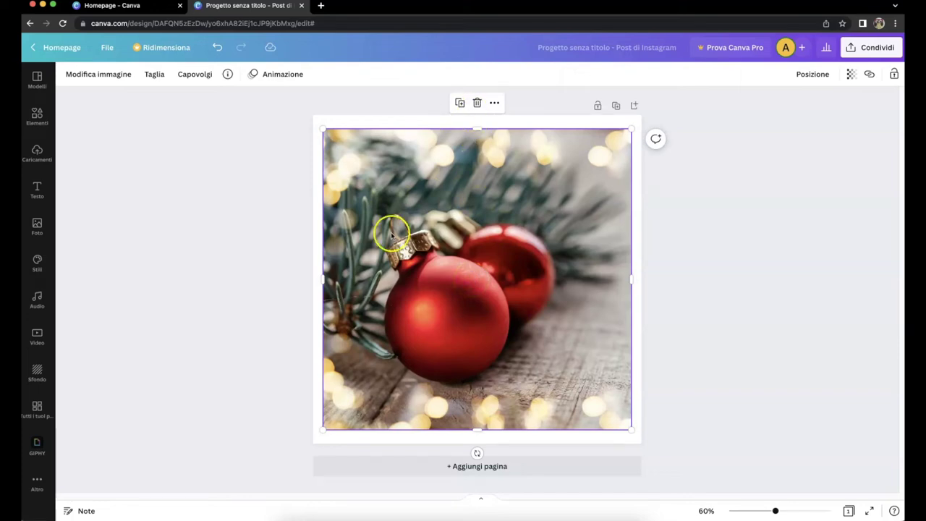
{"action": "left_click", "coordinate": [90, 75]}
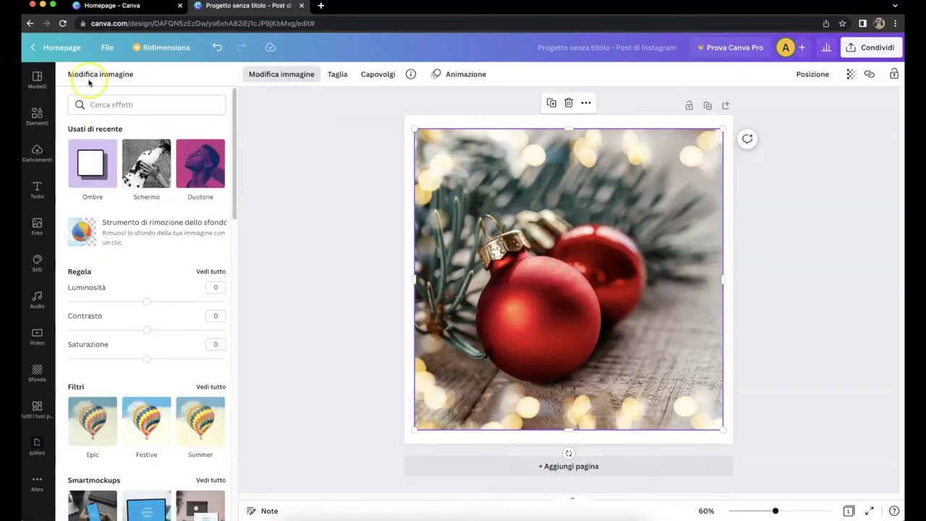
{"action": "left_click", "coordinate": [91, 160]}
{"action": "left_click", "coordinate": [146, 126]}
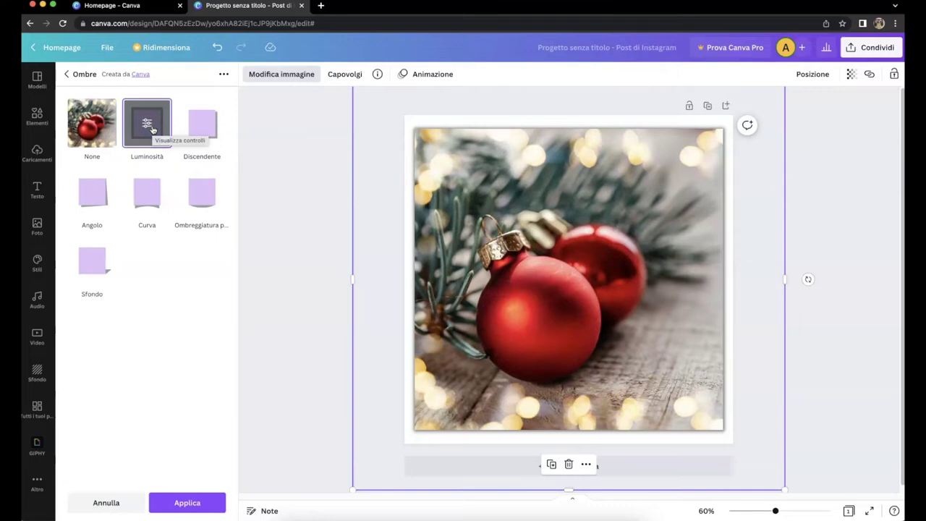
Step: Set the Luminosità shadow to Dimensioni 5, Trasparenza 40 and Sfocatura 7, and apply it to the photo
{"action": "left_click", "coordinate": [154, 127]}
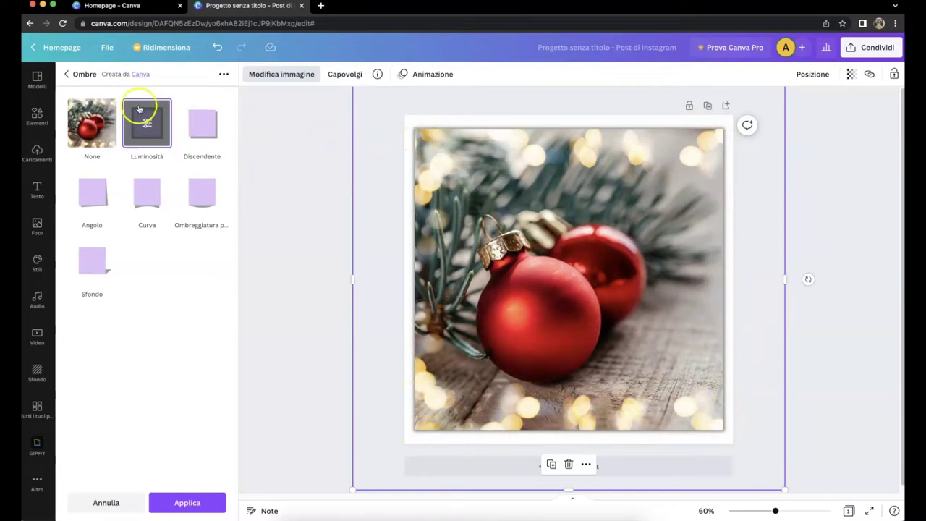
{"action": "left_click", "coordinate": [147, 125]}
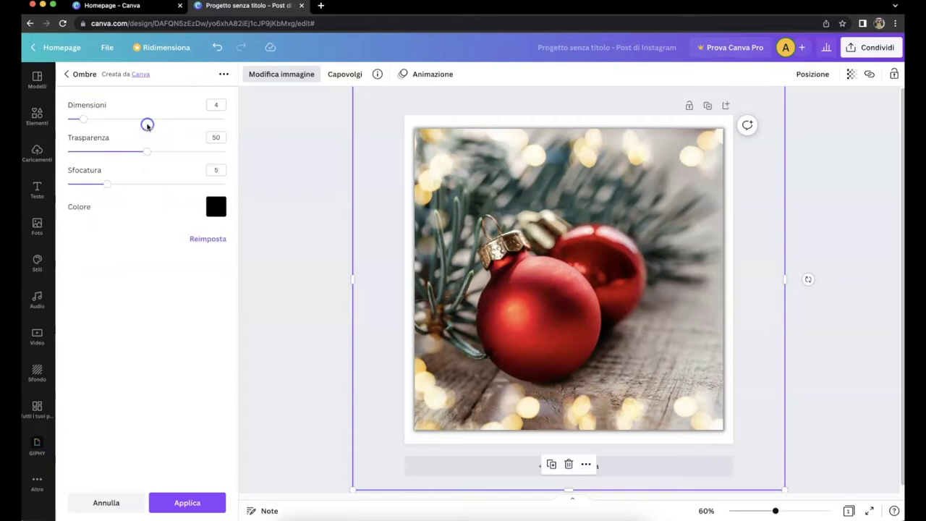
{"action": "left_click_drag", "start_coordinate": [146, 154], "coordinate": [132, 152]}
{"action": "mouse_move", "coordinate": [106, 186]}
{"action": "left_mouse_down"}
{"action": "mouse_move", "coordinate": [142, 184]}
{"action": "mouse_move", "coordinate": [123, 184]}
{"action": "left_mouse_up"}
{"action": "left_click_drag", "start_coordinate": [82, 121], "coordinate": [87, 119]}
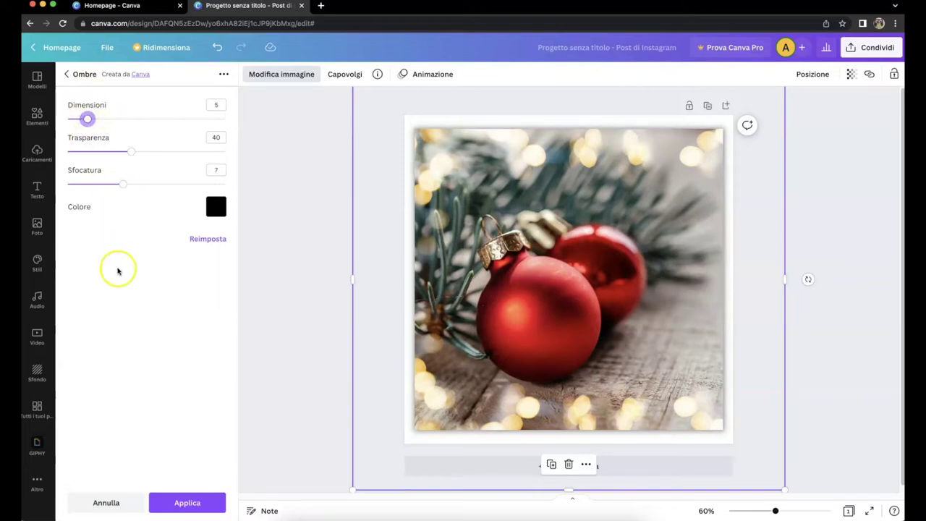
{"action": "left_click", "coordinate": [186, 504]}
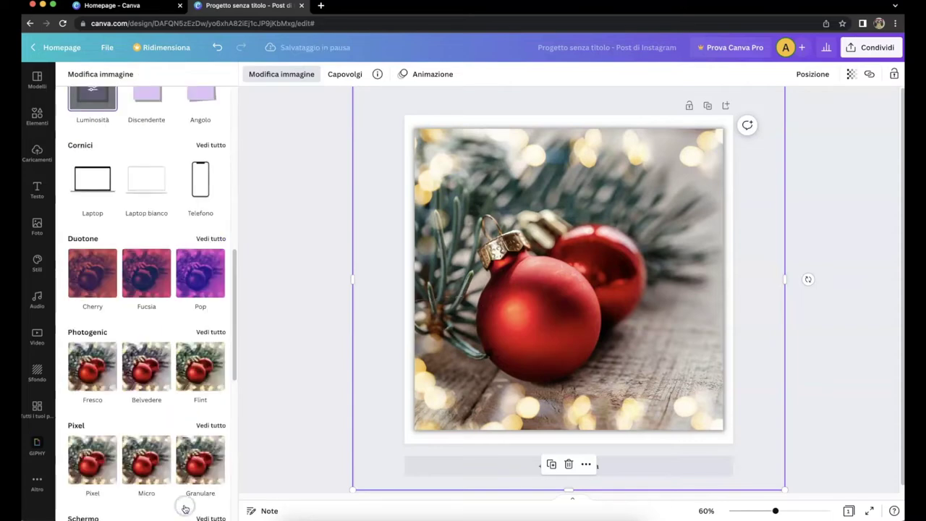
{"action": "left_click", "coordinate": [268, 273]}
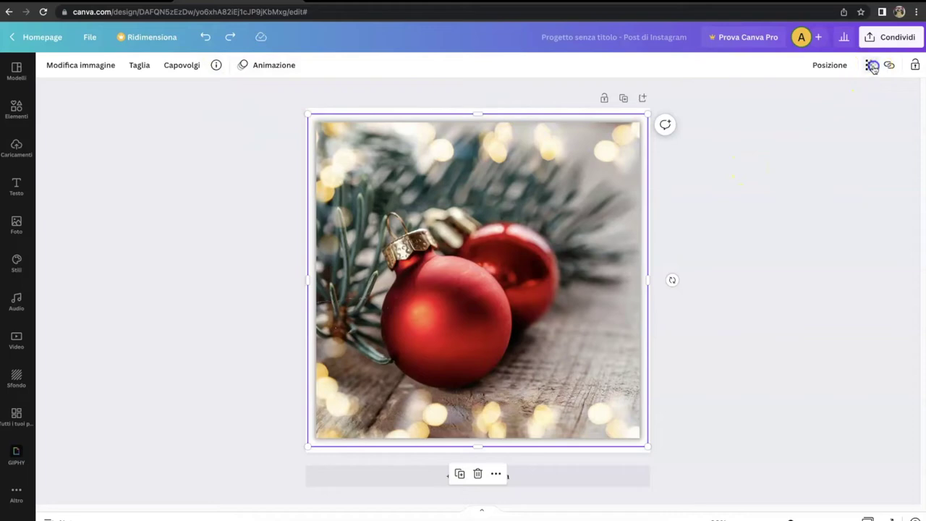
Step: Lower the bauble photo's Trasparenza to about half
{"action": "left_click", "coordinate": [869, 65]}
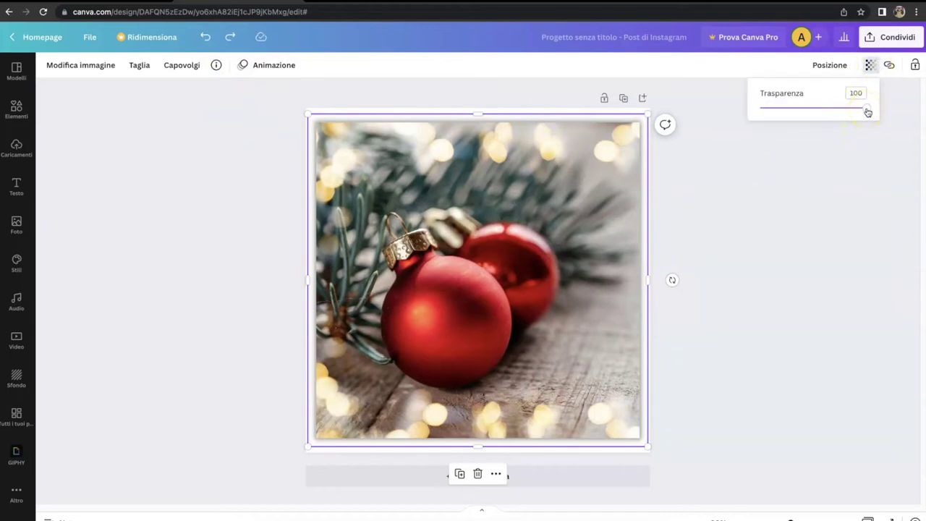
{"action": "left_click_drag", "start_coordinate": [866, 110], "coordinate": [817, 116]}
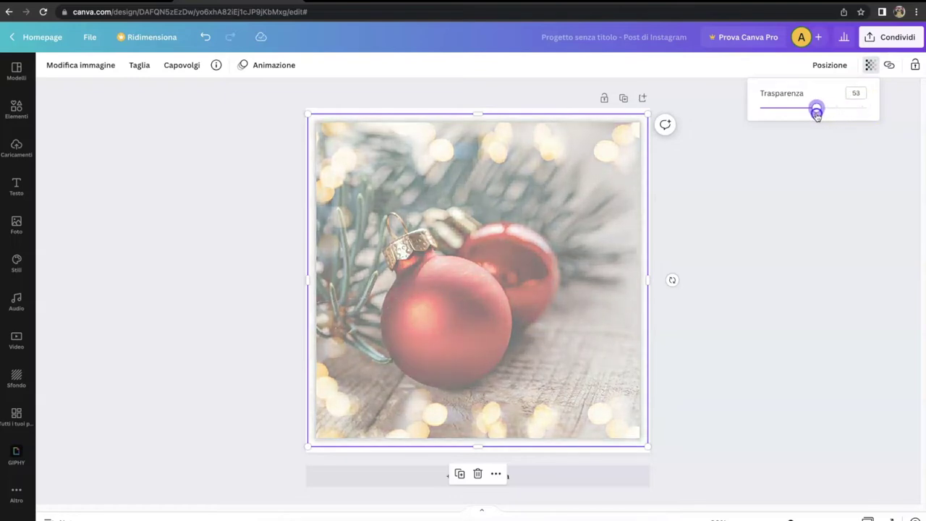
{"action": "left_click_drag", "start_coordinate": [816, 116], "coordinate": [813, 115]}
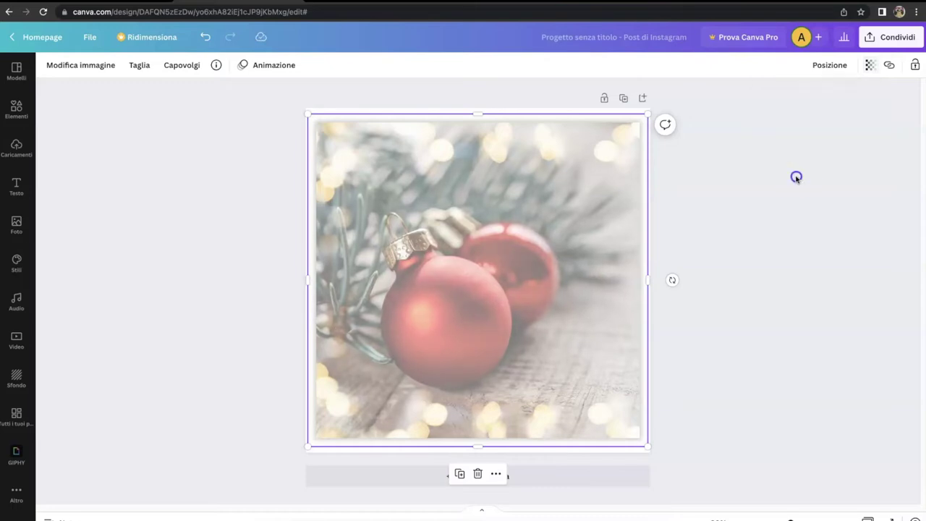
{"action": "left_click", "coordinate": [528, 261]}
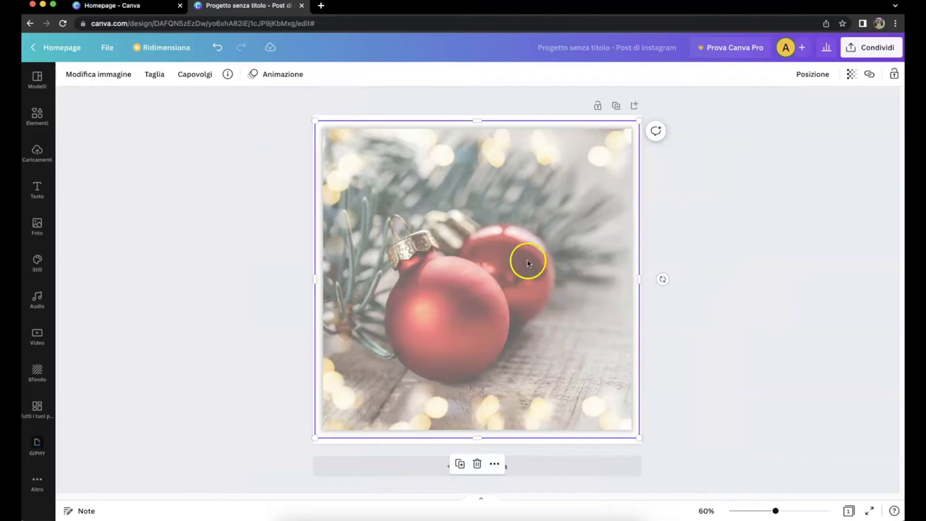
Step: Duplicate the faded bauble photo and scale the copy down slightly
{"action": "right_click", "coordinate": [488, 275]}
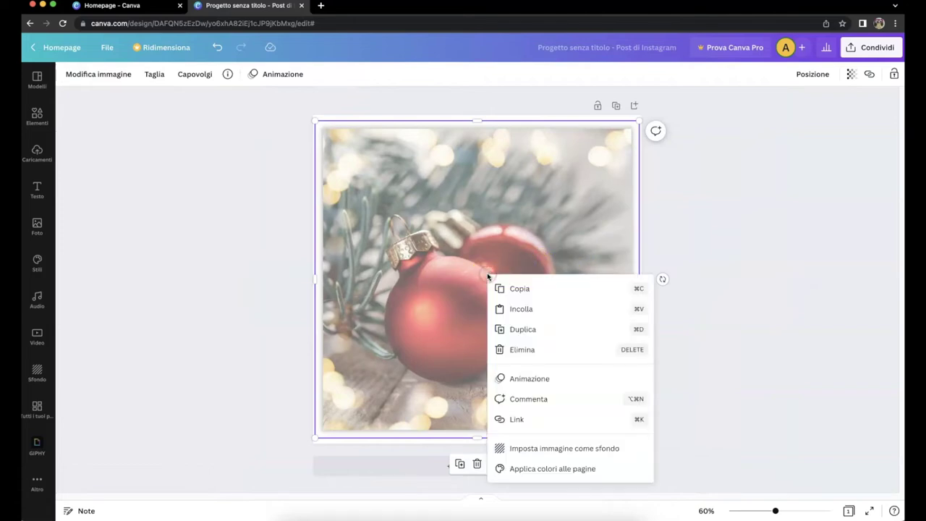
{"action": "left_click", "coordinate": [511, 329]}
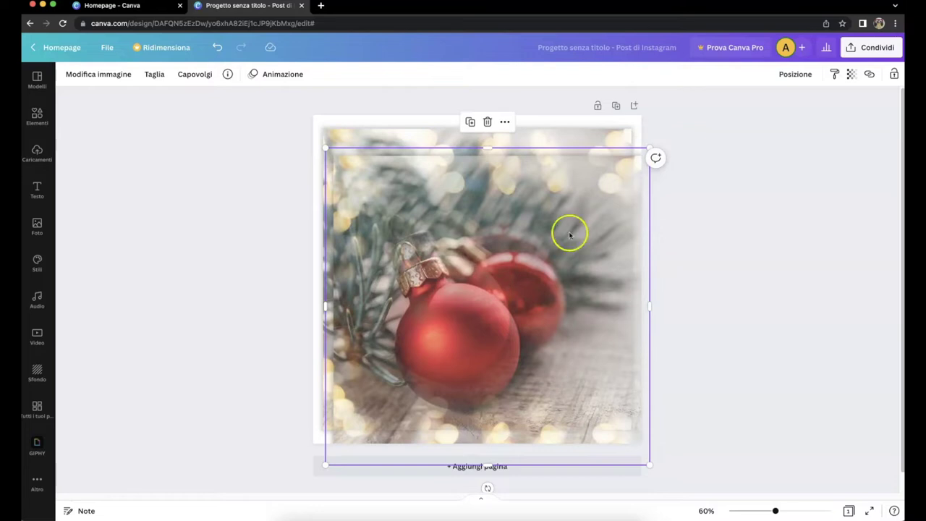
{"action": "left_click_drag", "start_coordinate": [650, 147], "coordinate": [628, 164]}
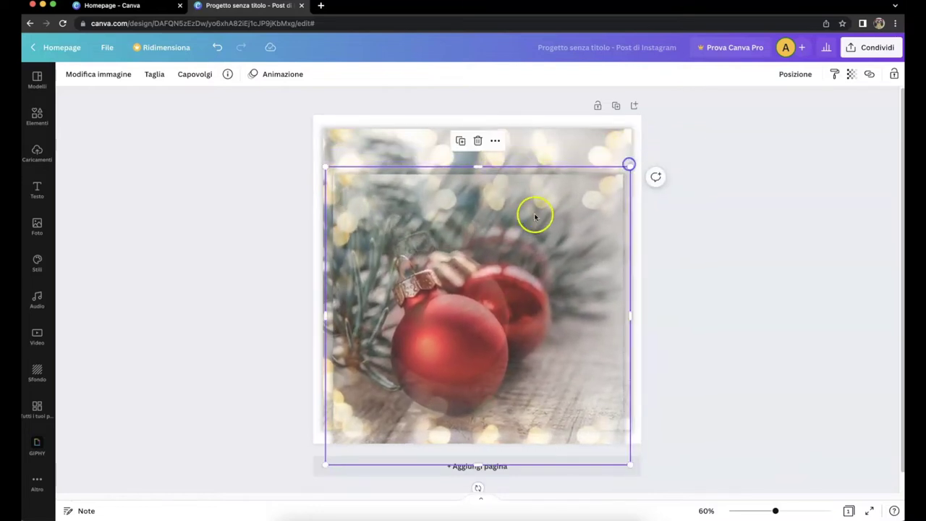
Step: Centre the smaller copy over the original photo on the page
{"action": "left_click_drag", "start_coordinate": [477, 285], "coordinate": [476, 255]}
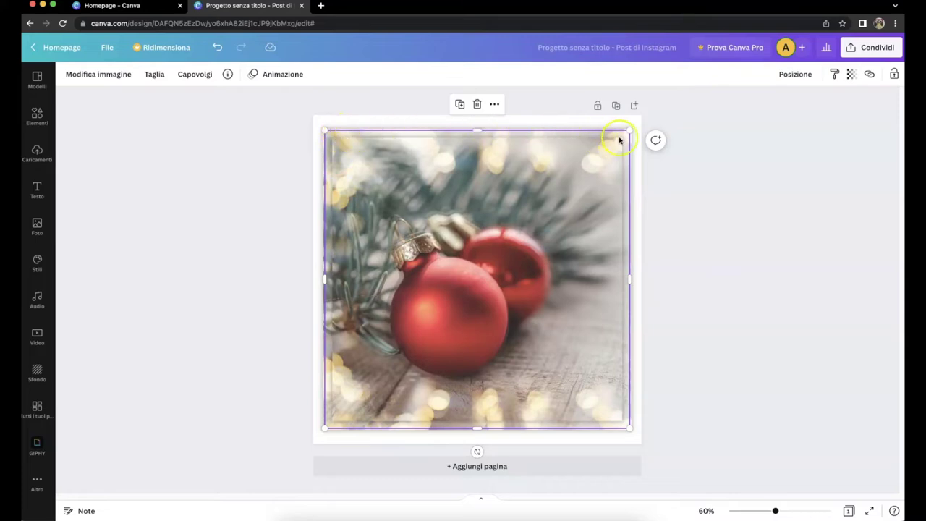
{"action": "left_click", "coordinate": [487, 295]}
{"action": "left_click", "coordinate": [480, 176]}
{"action": "left_click", "coordinate": [478, 279]}
{"action": "left_click_drag", "start_coordinate": [479, 278], "coordinate": [479, 279]}
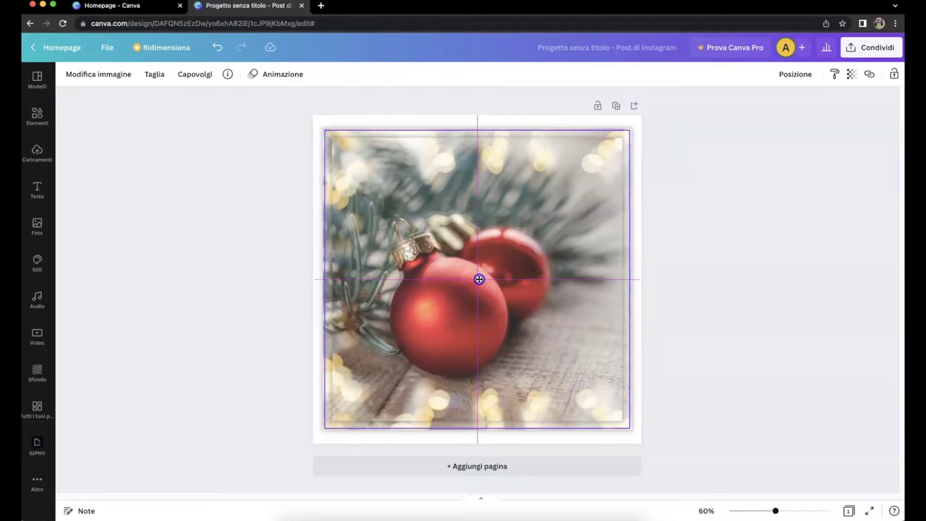
{"action": "left_click_drag", "start_coordinate": [478, 279], "coordinate": [478, 279]}
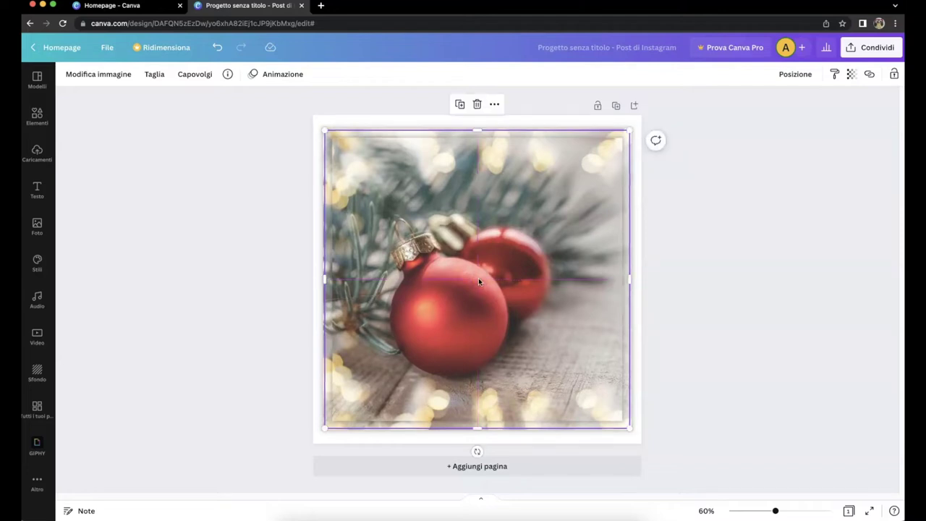
Step: Check the Trasparenza setting of the smaller photo copy
{"action": "left_click", "coordinate": [503, 166]}
{"action": "left_click", "coordinate": [852, 75]}
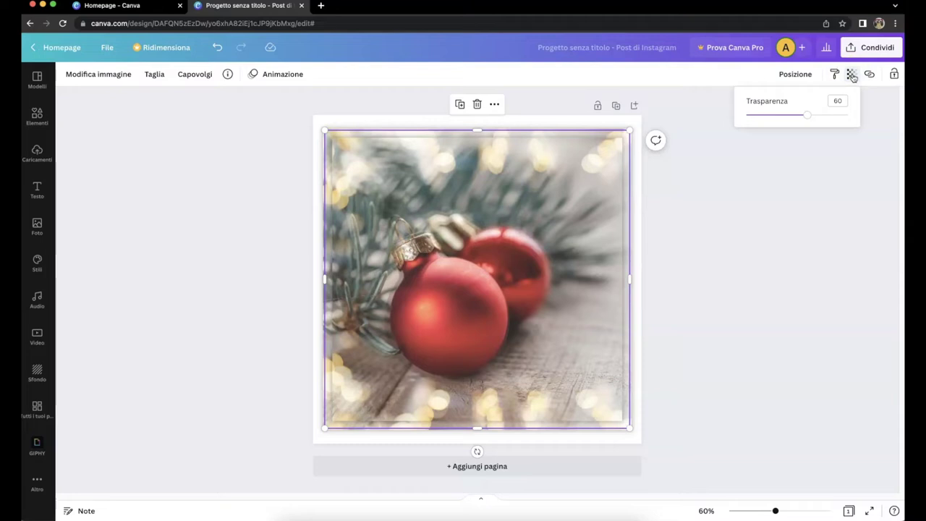
{"action": "left_click", "coordinate": [808, 118]}
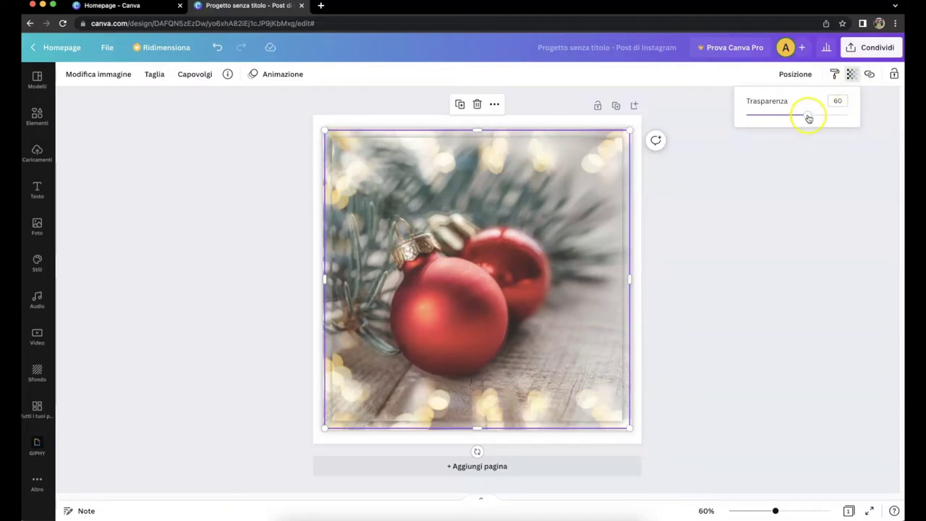
{"action": "left_click", "coordinate": [782, 212]}
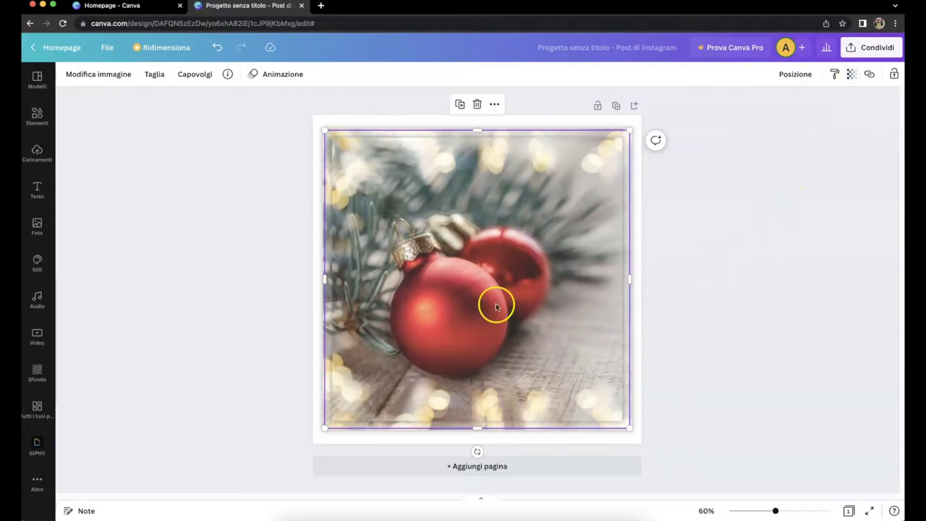
Step: Duplicate the smaller bauble photo, scale the new copy down slightly and centre it on the page
{"action": "right_click", "coordinate": [474, 260]}
{"action": "left_click", "coordinate": [507, 280]}
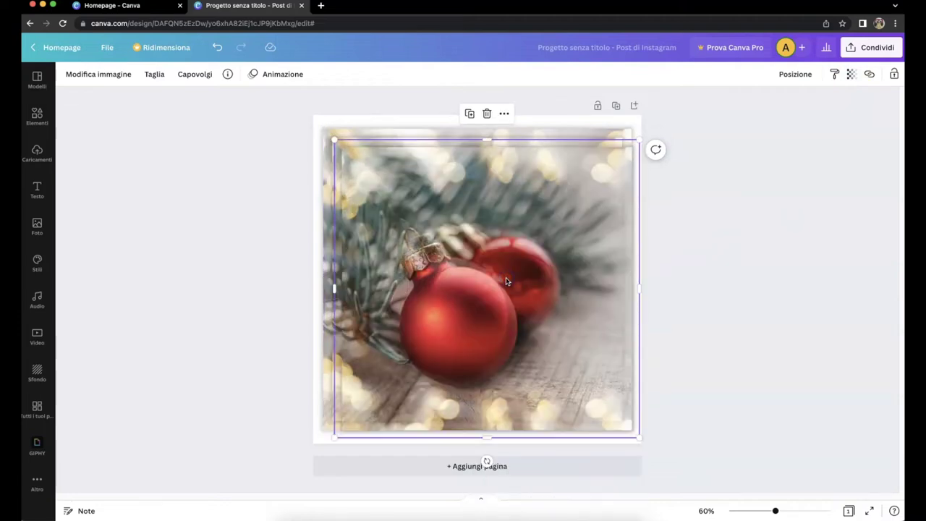
{"action": "left_click_drag", "start_coordinate": [641, 138], "coordinate": [622, 156]}
{"action": "left_click_drag", "start_coordinate": [472, 319], "coordinate": [471, 299]}
{"action": "left_click_drag", "start_coordinate": [621, 139], "coordinate": [615, 146]}
{"action": "left_click_drag", "start_coordinate": [477, 296], "coordinate": [479, 293]}
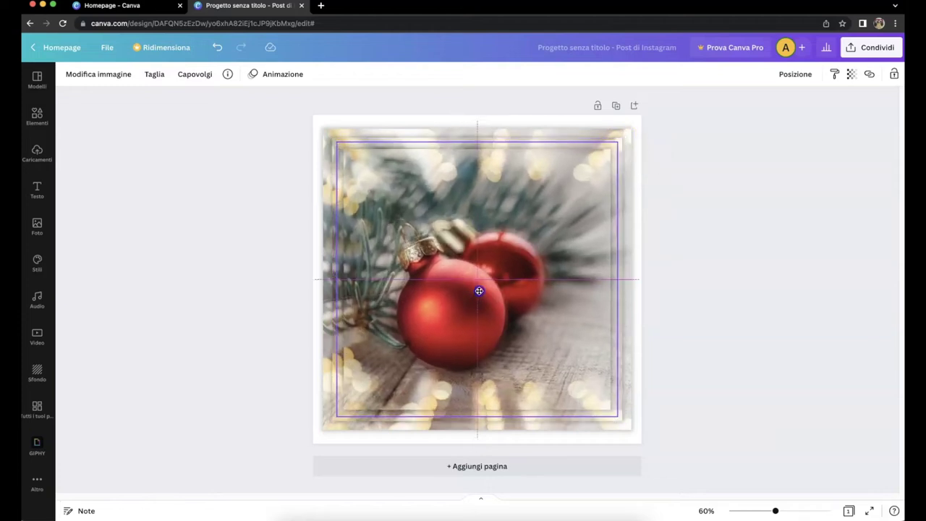
{"action": "left_click_drag", "start_coordinate": [479, 291], "coordinate": [479, 292]}
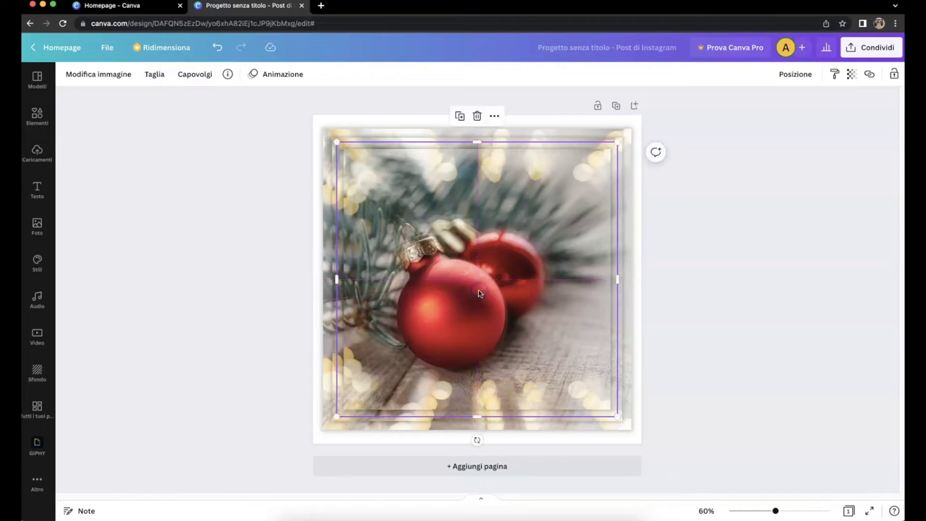
Step: Set the Trasparenza of the newest, smallest photo copy to 70
{"action": "left_click", "coordinate": [850, 74]}
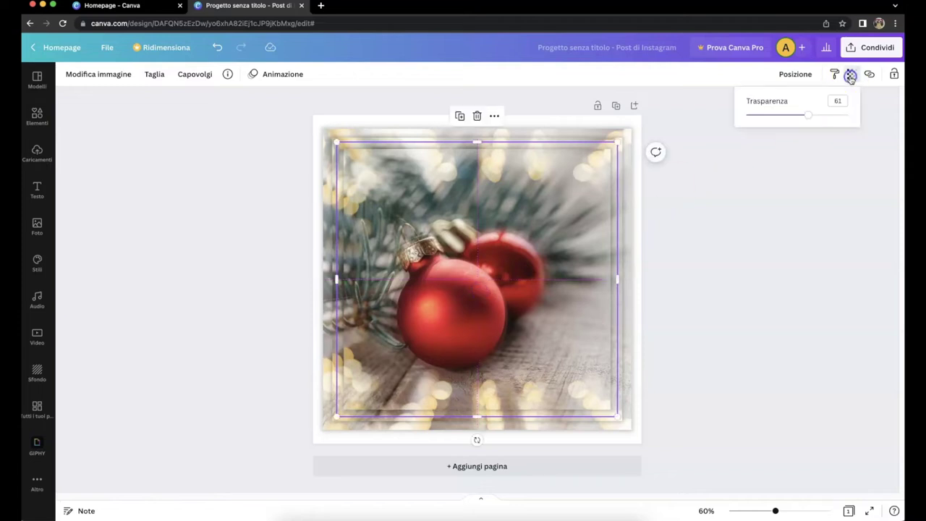
{"action": "left_click_drag", "start_coordinate": [810, 118], "coordinate": [813, 116]}
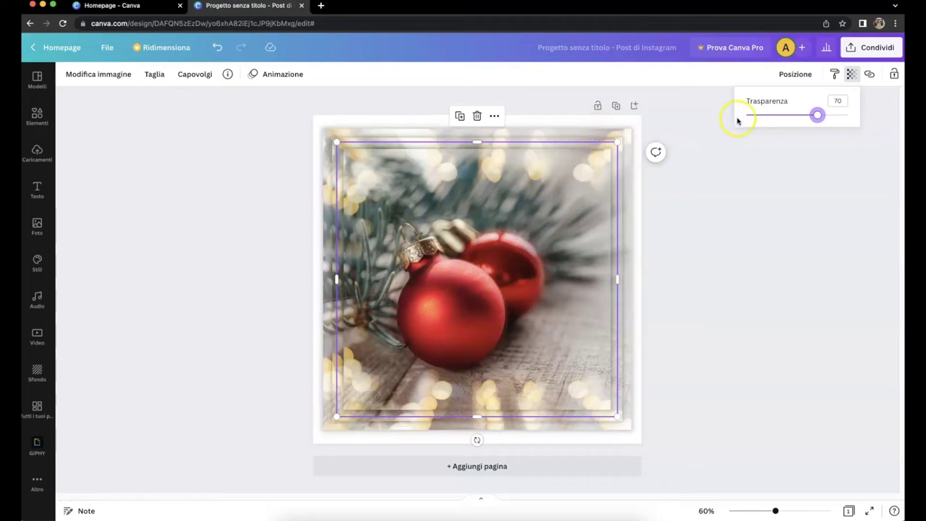
{"action": "left_click", "coordinate": [478, 226]}
Step: Make one more copy of the smallest bauble photo, reduced slightly and centred within the other layers
{"action": "right_click", "coordinate": [478, 226]}
{"action": "left_click", "coordinate": [503, 277]}
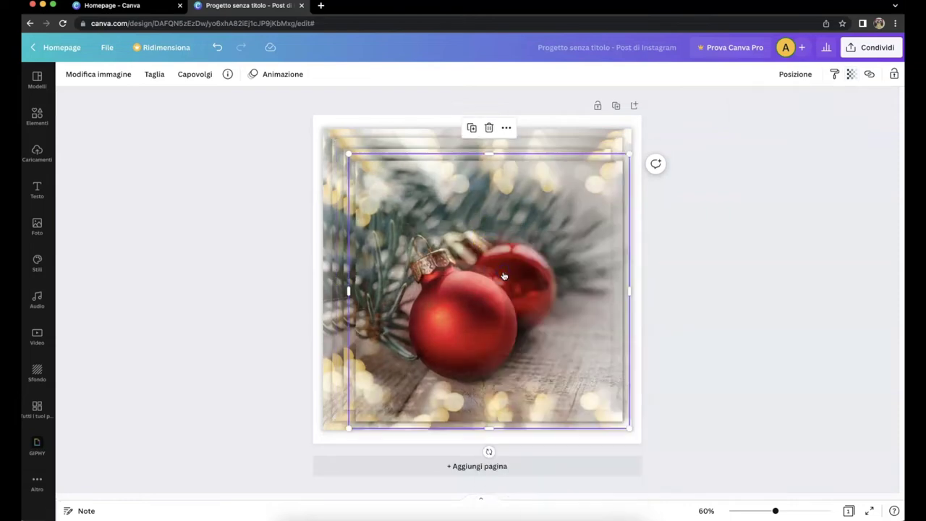
{"action": "left_click", "coordinate": [632, 158]}
{"action": "left_click_drag", "start_coordinate": [631, 156], "coordinate": [613, 171]}
{"action": "left_click_drag", "start_coordinate": [474, 311], "coordinate": [485, 286]}
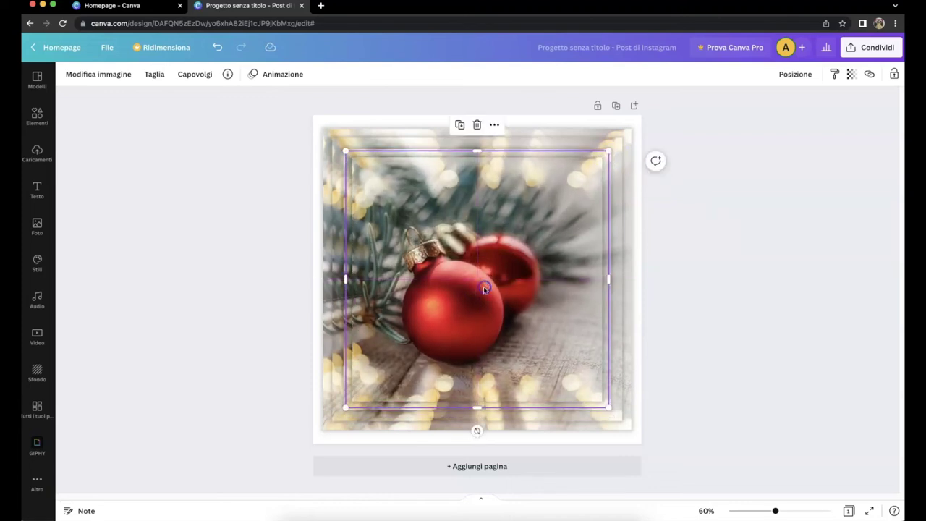
Step: Set the Trasparenza of the innermost photo copy to 80 and deselect it
{"action": "left_click", "coordinate": [850, 74]}
{"action": "left_click_drag", "start_coordinate": [846, 114], "coordinate": [817, 116]}
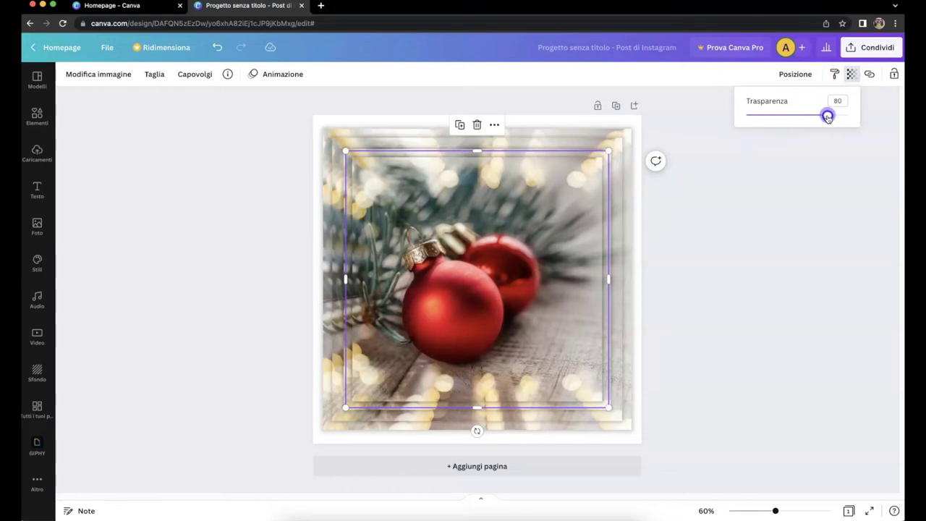
{"action": "left_click", "coordinate": [519, 239]}
{"action": "left_click", "coordinate": [677, 240]}
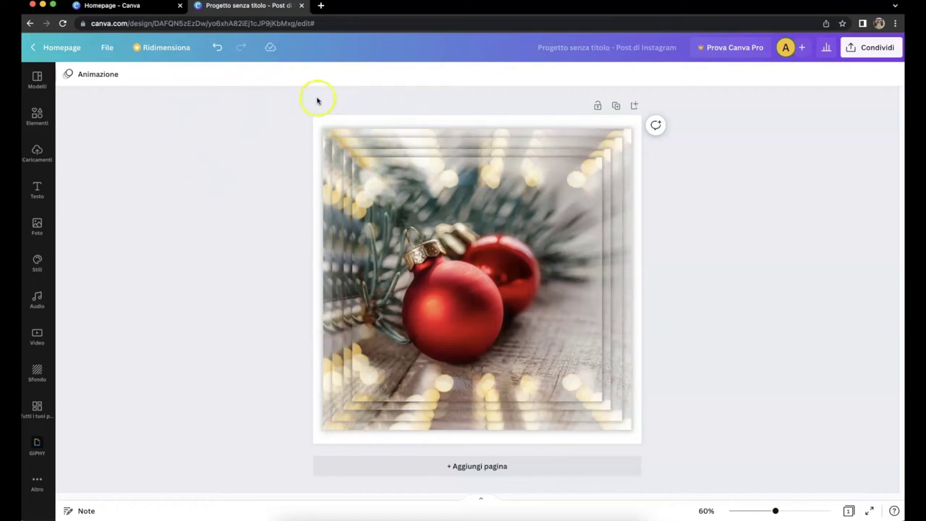
Step: Fill the page background with the bright red from the bauble photo's colours
{"action": "left_click", "coordinate": [321, 123]}
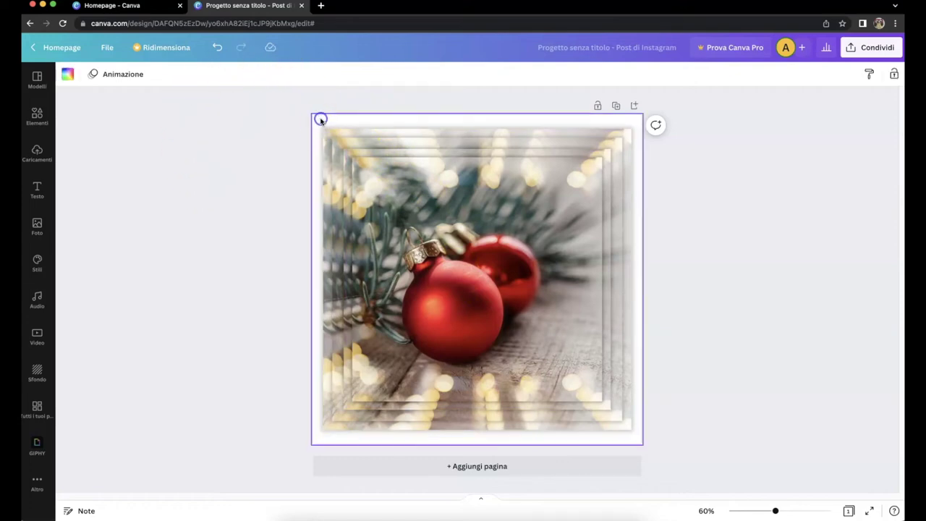
{"action": "left_click", "coordinate": [37, 371]}
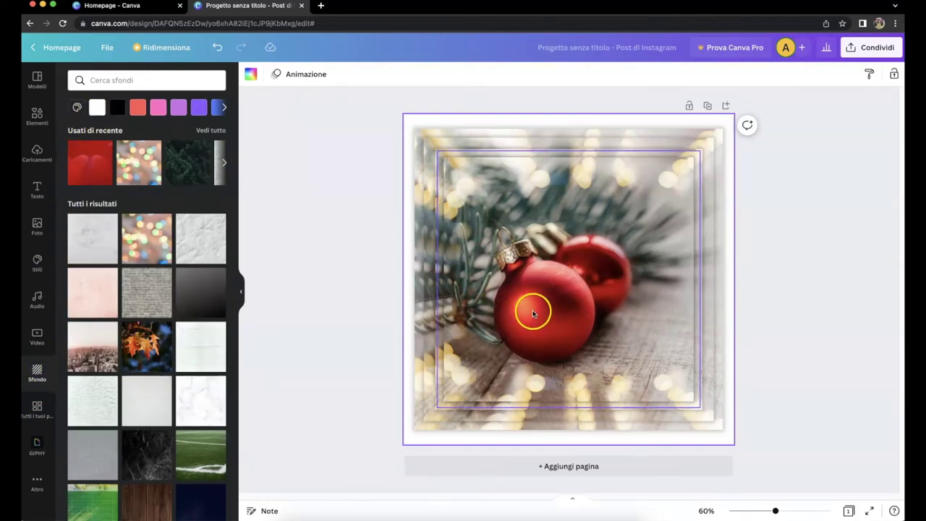
{"action": "left_click", "coordinate": [251, 76]}
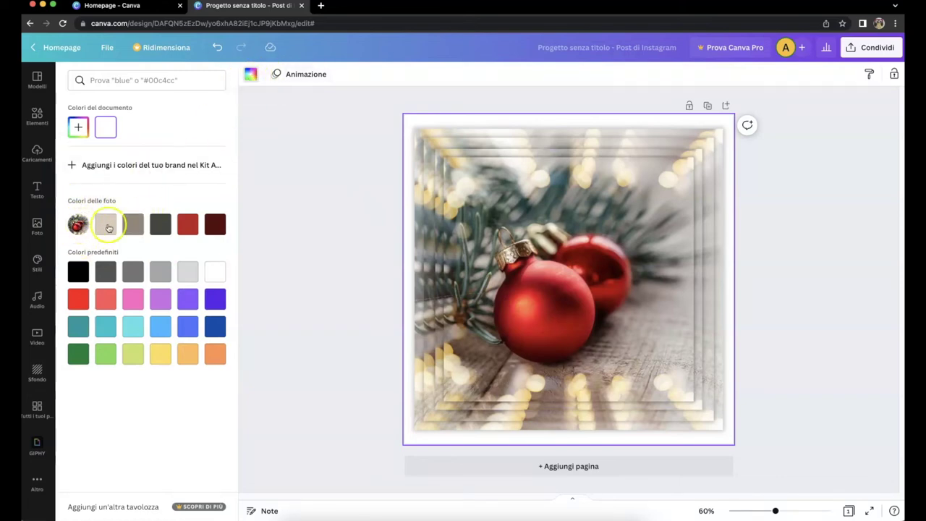
{"action": "left_click", "coordinate": [192, 227]}
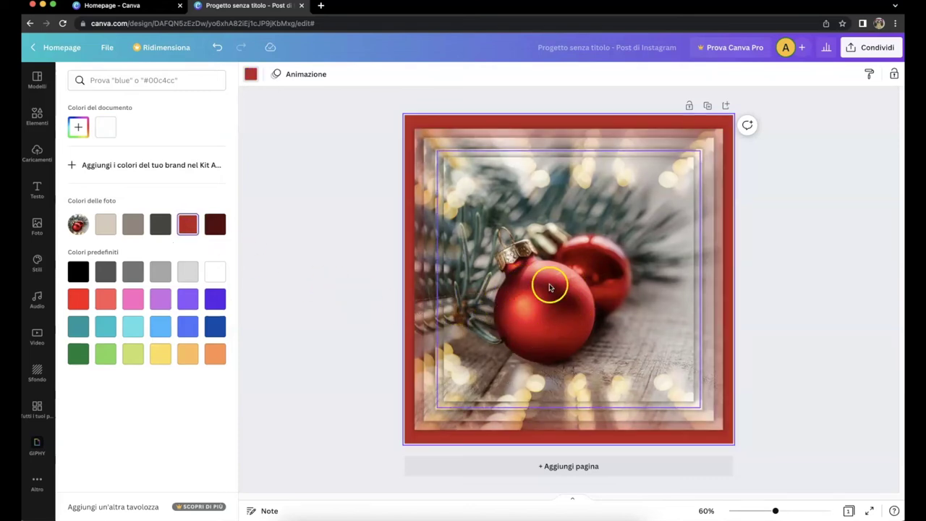
{"action": "left_click", "coordinate": [313, 195]}
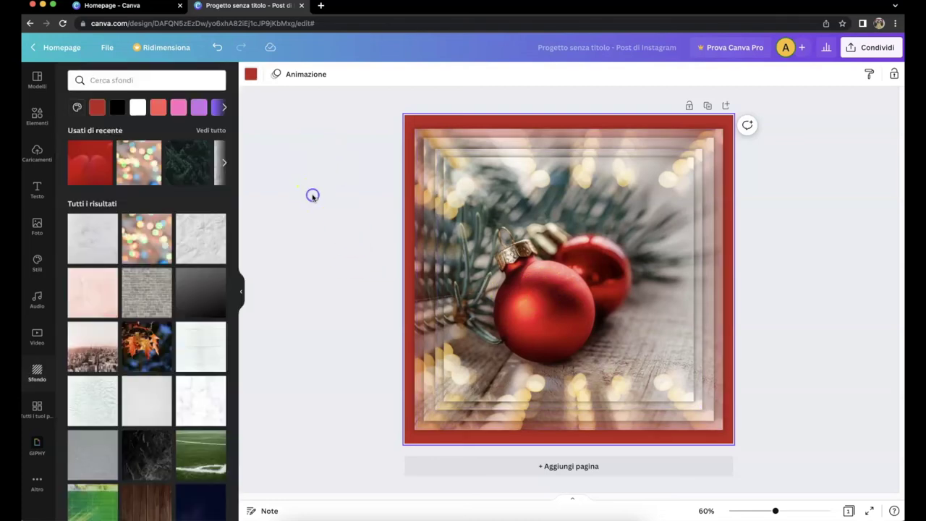
{"action": "left_click", "coordinate": [241, 292]}
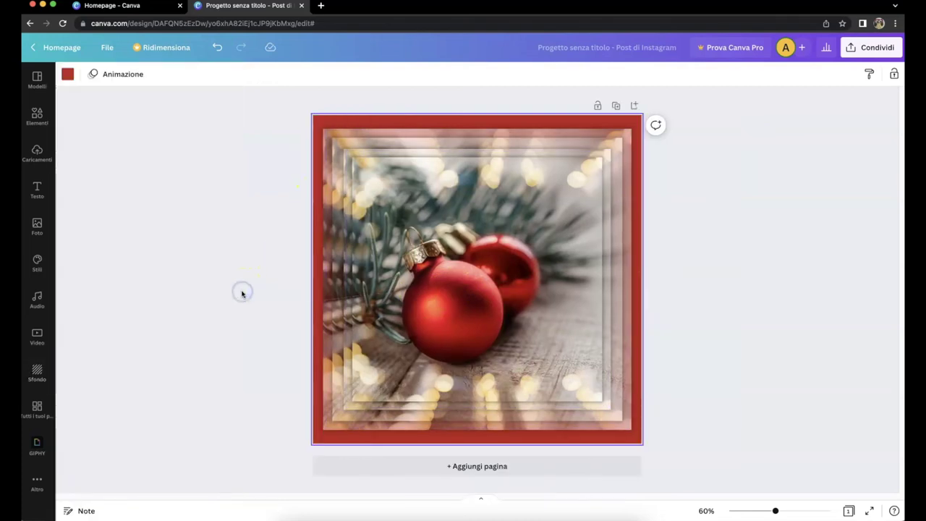
Step: Add a heading to the page and give it the WC Mano Negra Bold font, found by searching fonts for "a mano"
{"action": "left_click", "coordinate": [37, 190]}
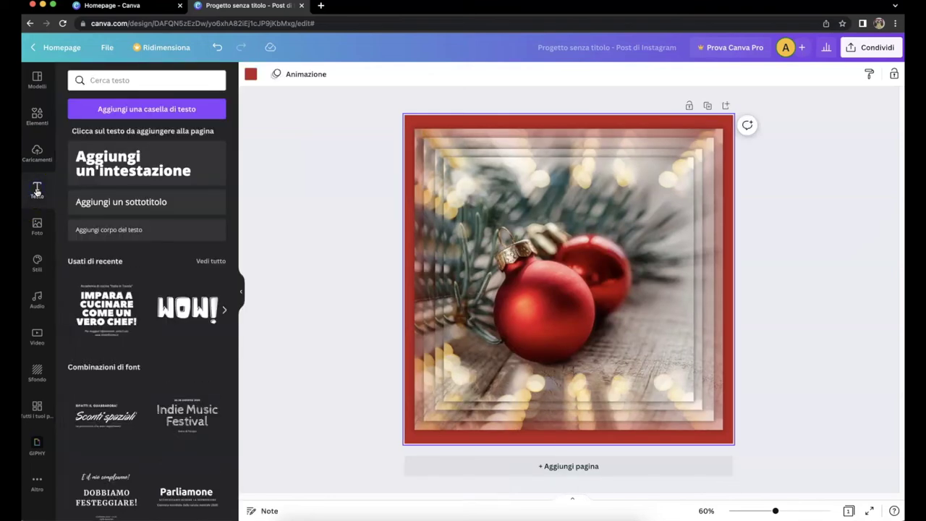
{"action": "left_click", "coordinate": [135, 166]}
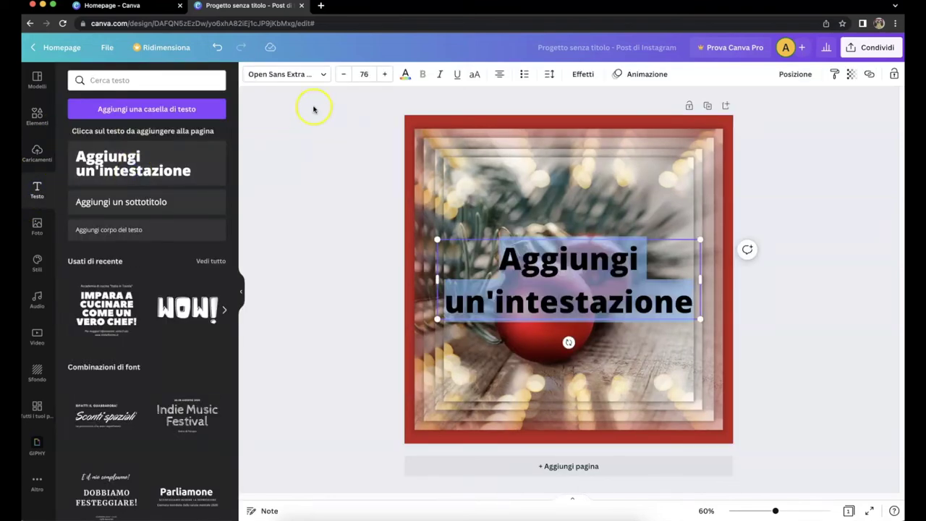
{"action": "left_click", "coordinate": [323, 75]}
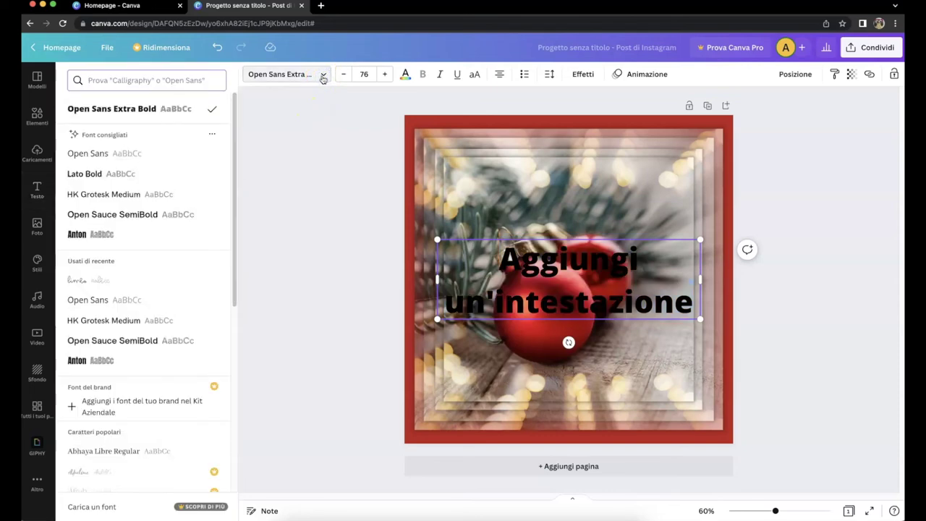
{"action": "left_click", "coordinate": [197, 82]}
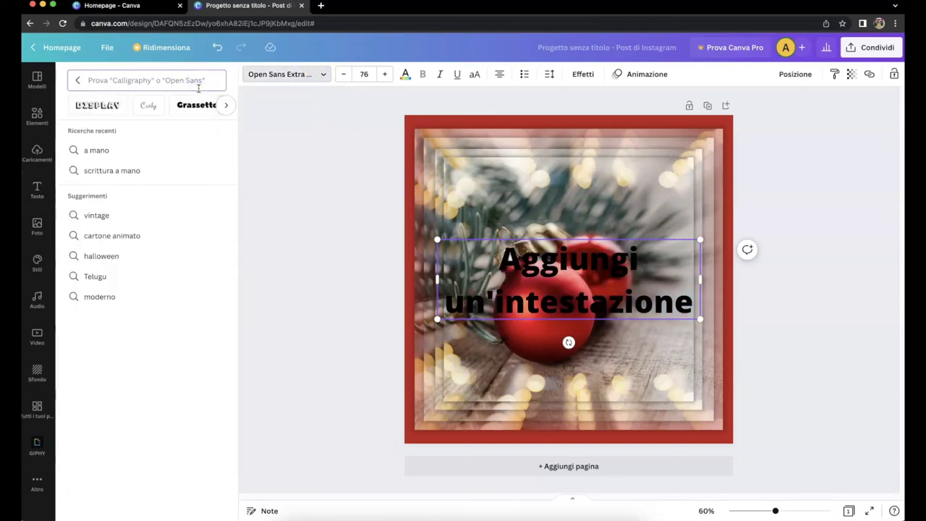
{"action": "type", "text": "a mano"}
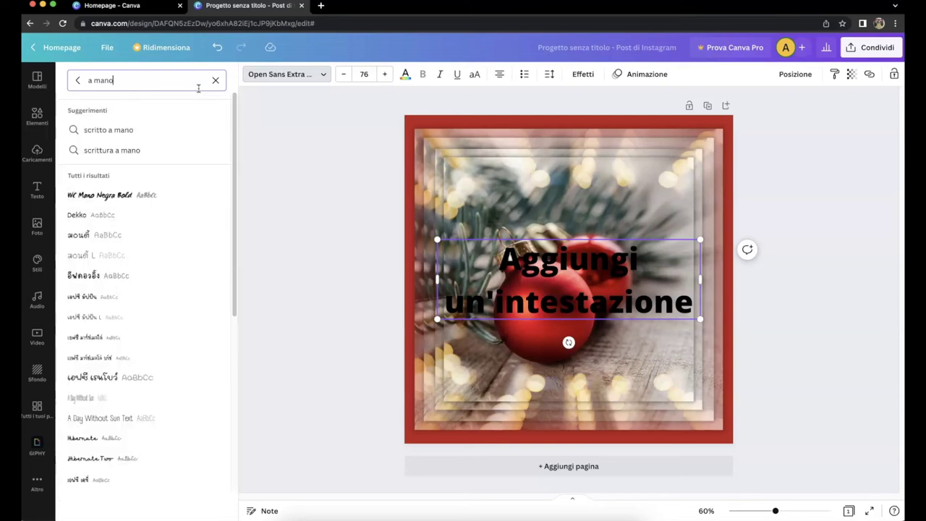
{"action": "left_click", "coordinate": [110, 196]}
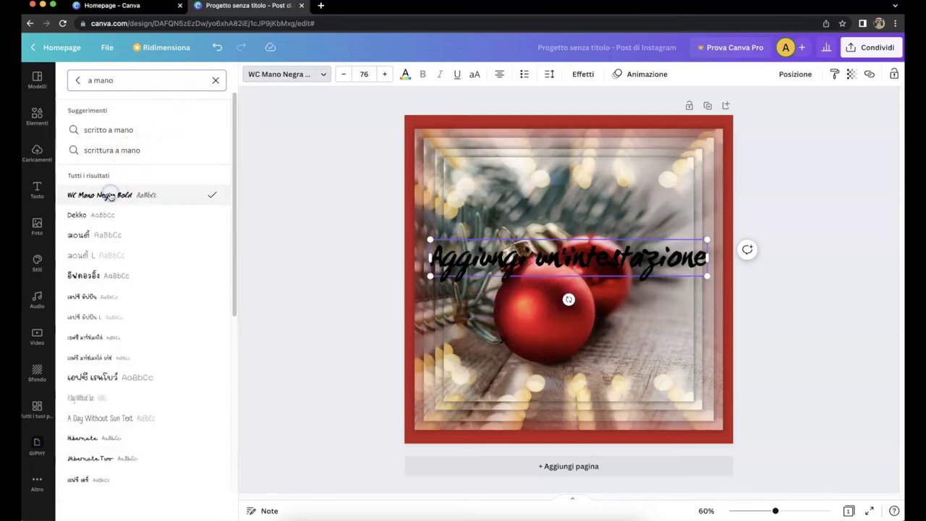
Step: Replace the heading's placeholder text with "auguri!"
{"action": "double_click", "coordinate": [527, 266]}
{"action": "type", "text": "Auguri!"}
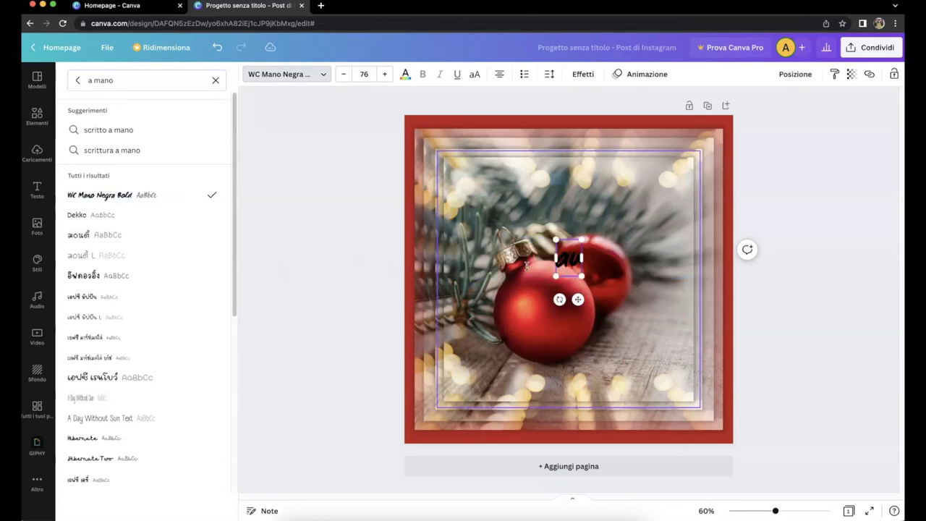
{"action": "left_click", "coordinate": [655, 272]}
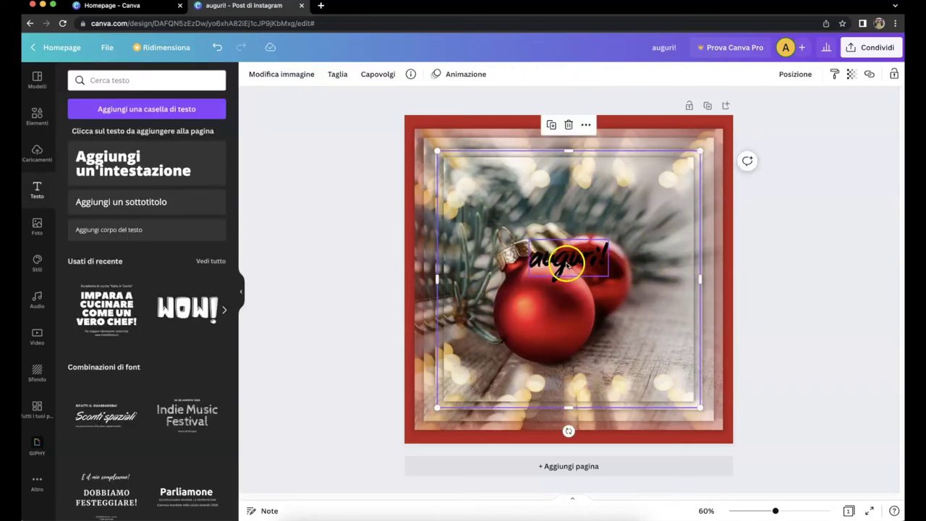
{"action": "left_click", "coordinate": [243, 292]}
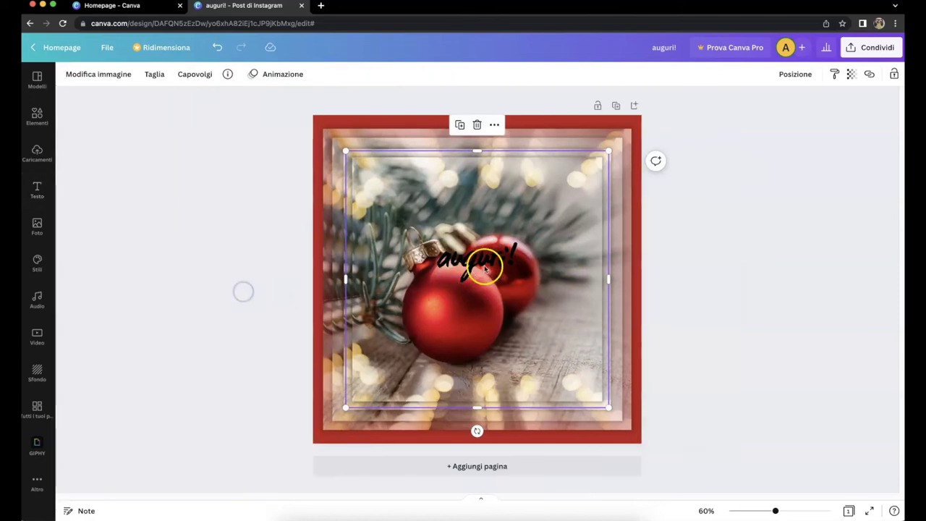
Step: Move the "auguri!" text to the photo's lower right, tilt it slightly upward and enlarge it to font size 110
{"action": "left_click_drag", "start_coordinate": [480, 259], "coordinate": [551, 376]}
{"action": "left_click_drag", "start_coordinate": [551, 413], "coordinate": [557, 411]}
{"action": "left_click_drag", "start_coordinate": [585, 340], "coordinate": [615, 324]}
{"action": "left_click", "coordinate": [572, 360]}
{"action": "left_click_drag", "start_coordinate": [572, 360], "coordinate": [545, 360]}
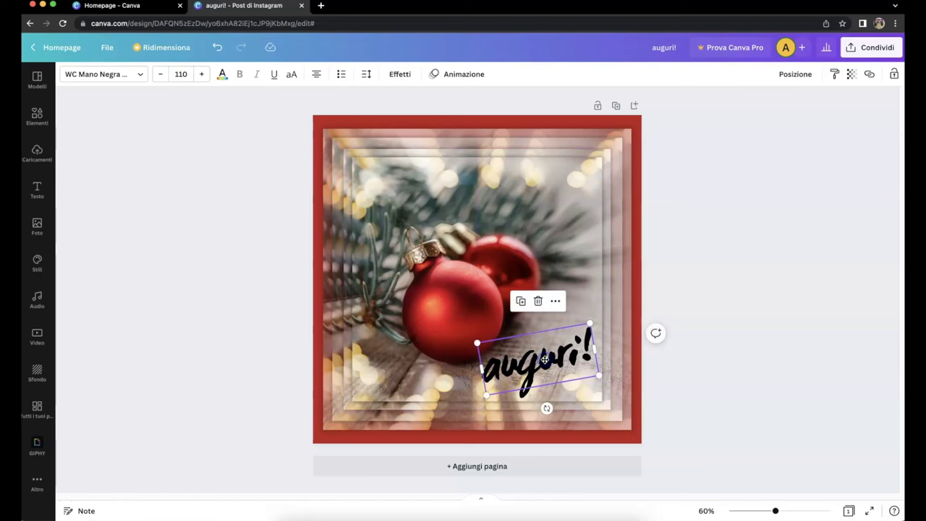
Step: Apply the Svuotamento effect to the "auguri!" text at thickness 50
{"action": "left_click", "coordinate": [396, 73]}
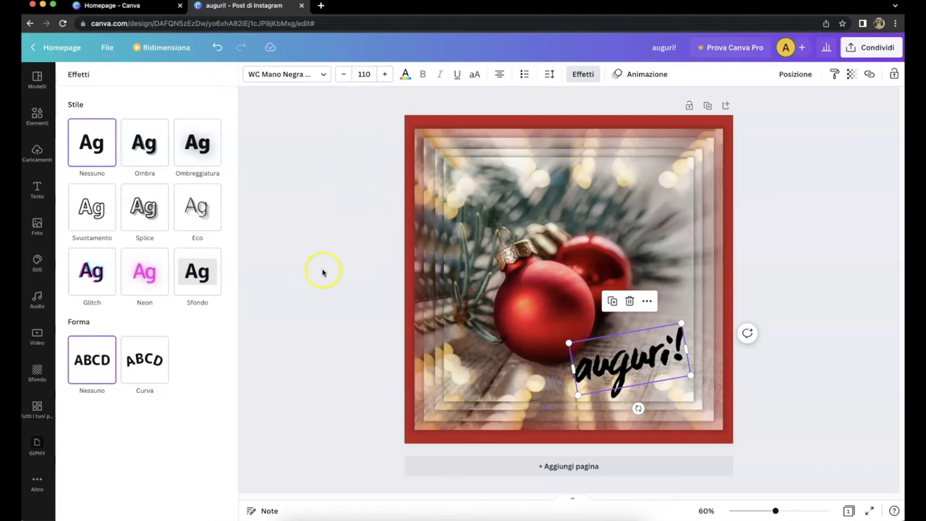
{"action": "left_click", "coordinate": [91, 208]}
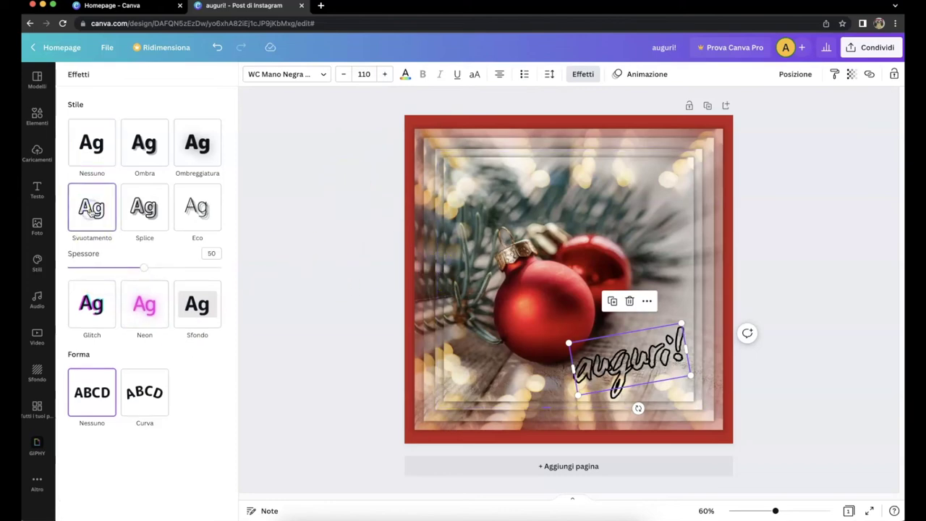
Step: Duplicate the outlined text, apply the Neon effect to the copy and colour it with the photo's bright red
{"action": "left_click", "coordinate": [615, 302]}
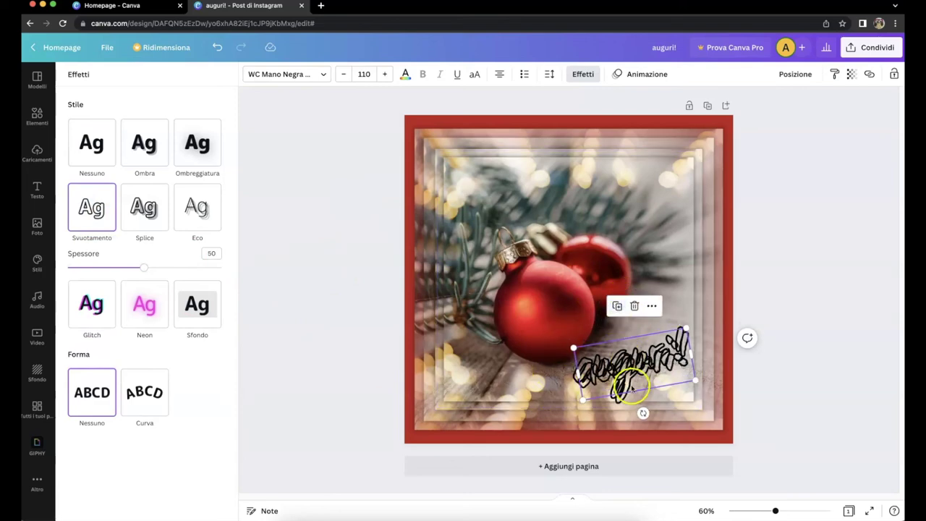
{"action": "left_click", "coordinate": [147, 307]}
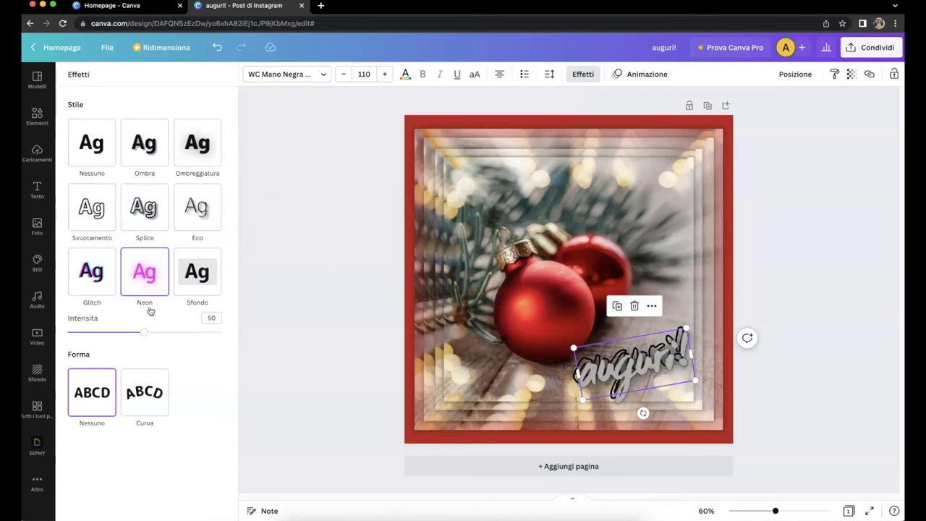
{"action": "left_click", "coordinate": [406, 75]}
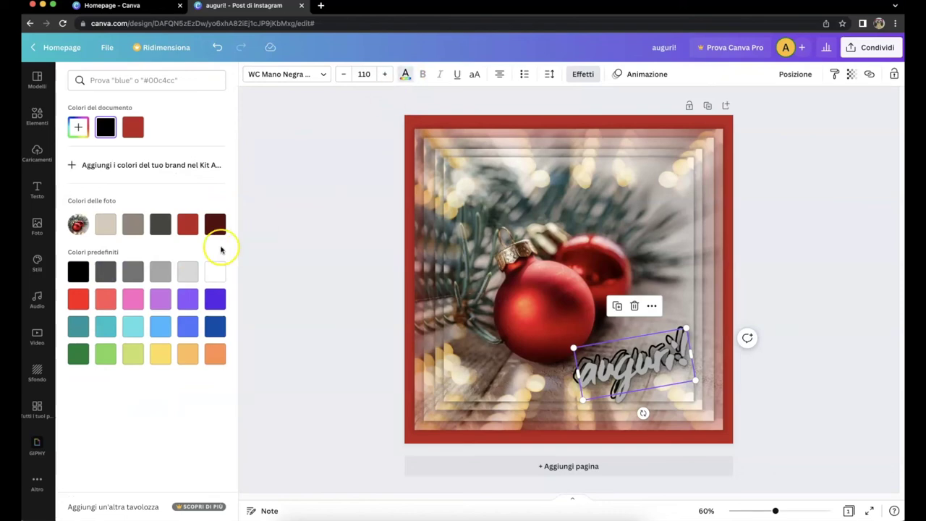
{"action": "left_click", "coordinate": [187, 227]}
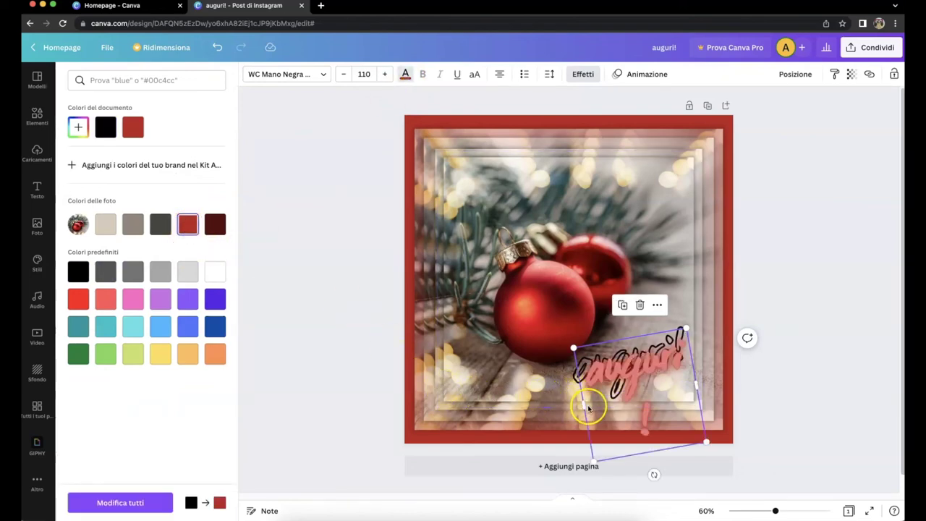
Step: Widen the red neon text box to fit "auguri!" on one line and align it exactly over the outlined text
{"action": "left_click_drag", "start_coordinate": [585, 409], "coordinate": [578, 404]}
{"action": "left_click_drag", "start_coordinate": [624, 377], "coordinate": [620, 373]}
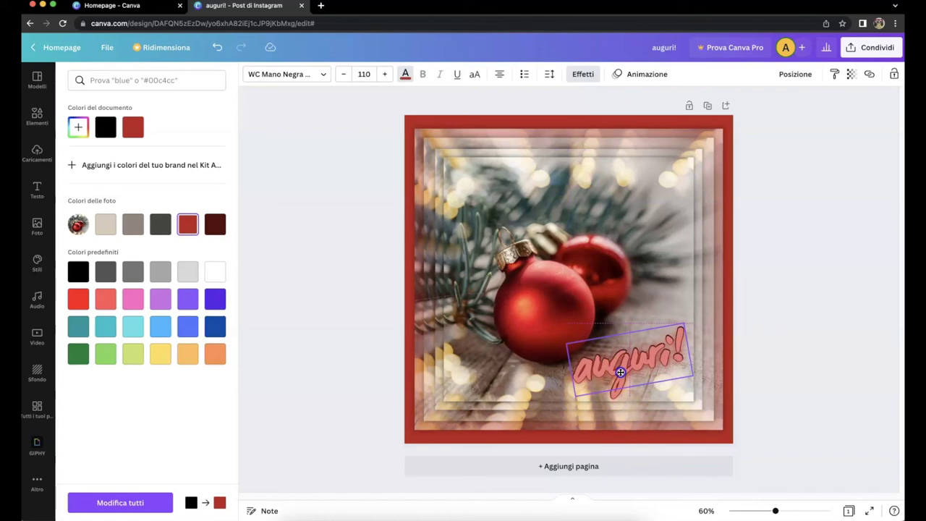
{"action": "left_click", "coordinate": [620, 372]}
Step: Send the red neon text one layer back, behind the black outlined text, and deselect it
{"action": "left_click", "coordinate": [807, 74]}
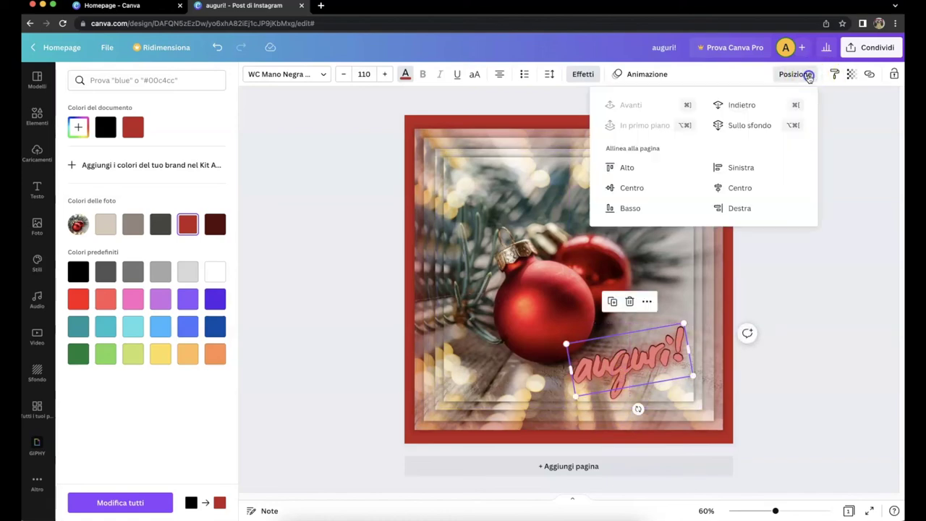
{"action": "left_click", "coordinate": [762, 106]}
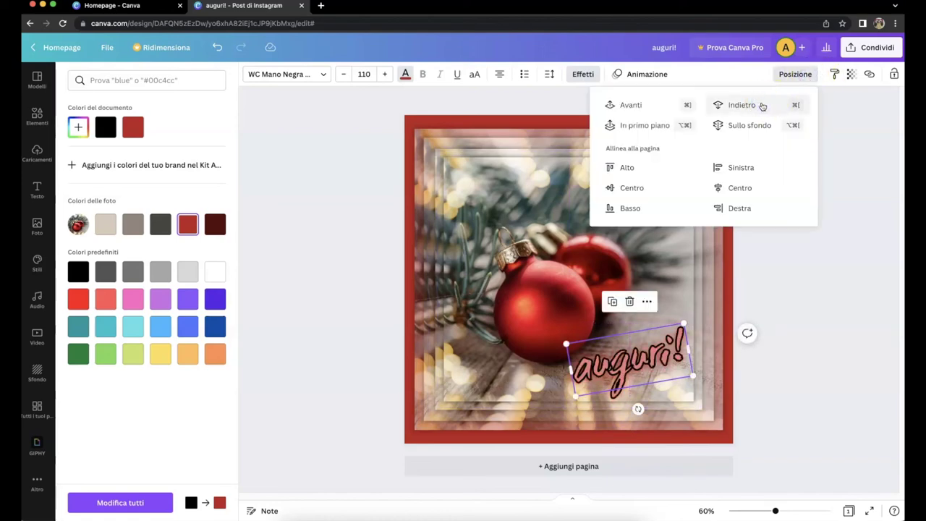
{"action": "left_click", "coordinate": [326, 128]}
{"action": "left_click", "coordinate": [406, 74]}
{"action": "left_click", "coordinate": [825, 226]}
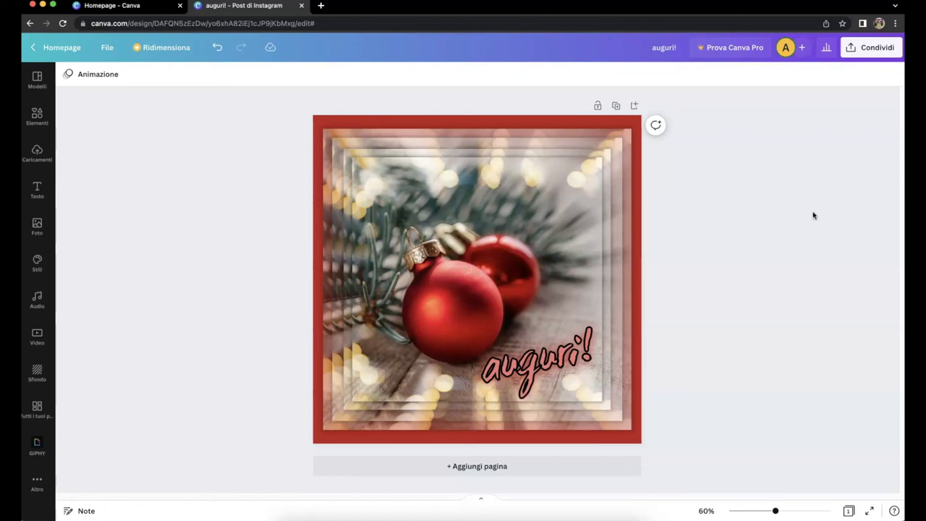
{"action": "left_click", "coordinate": [798, 208]}
{"action": "left_click", "coordinate": [709, 195]}
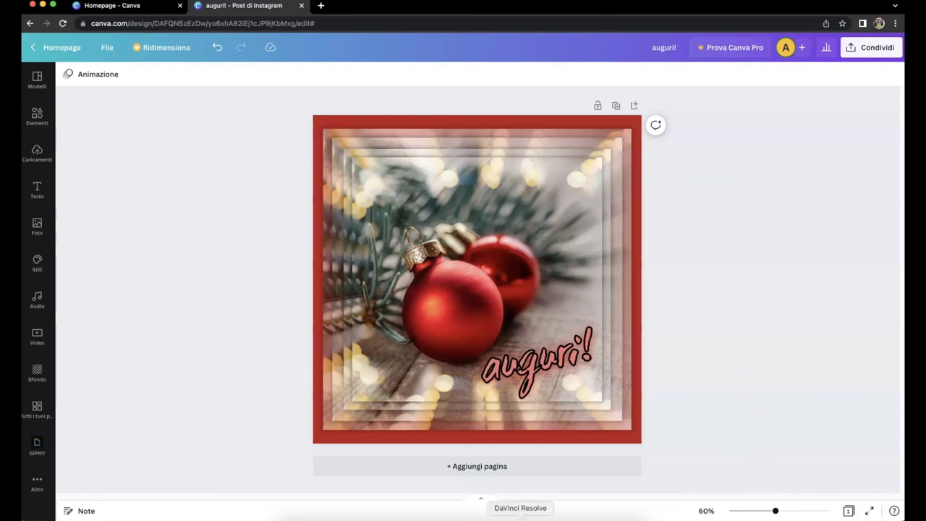
{"action": "left_click", "coordinate": [40, 496]}
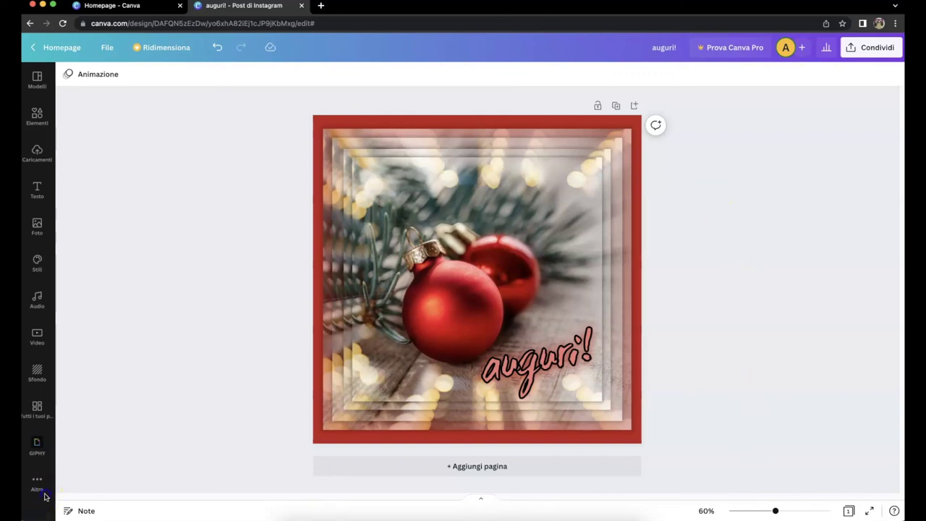